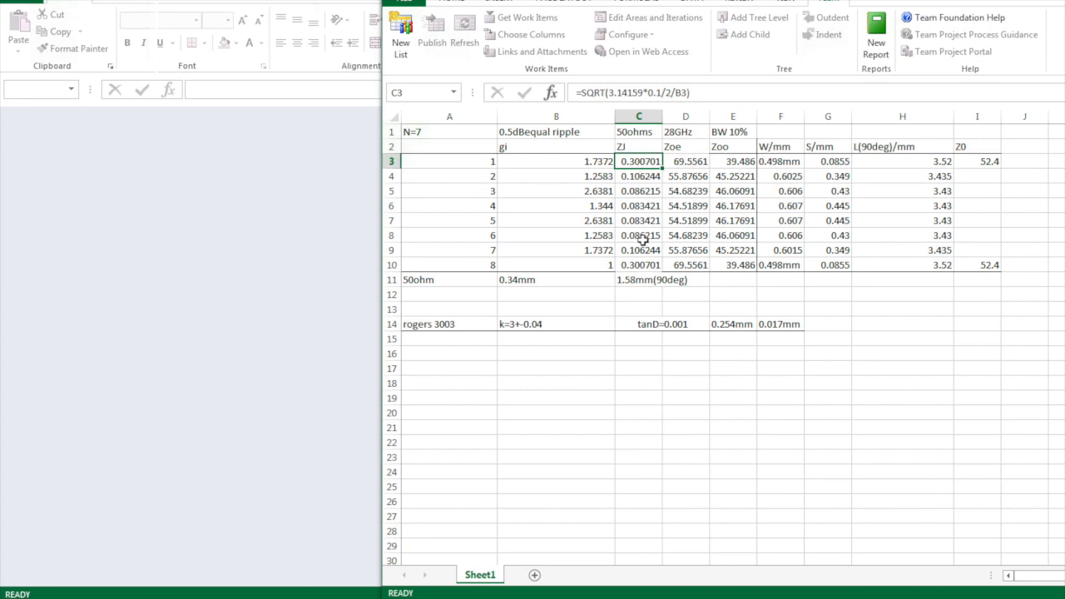
double_click(689, 165)
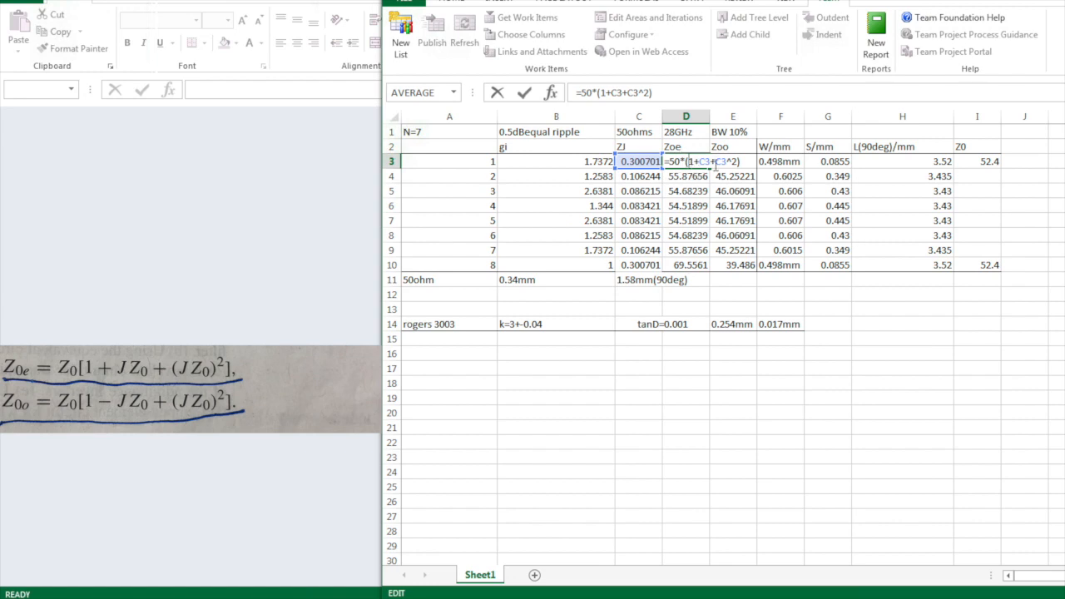
key(Escape)
double_click(736, 164)
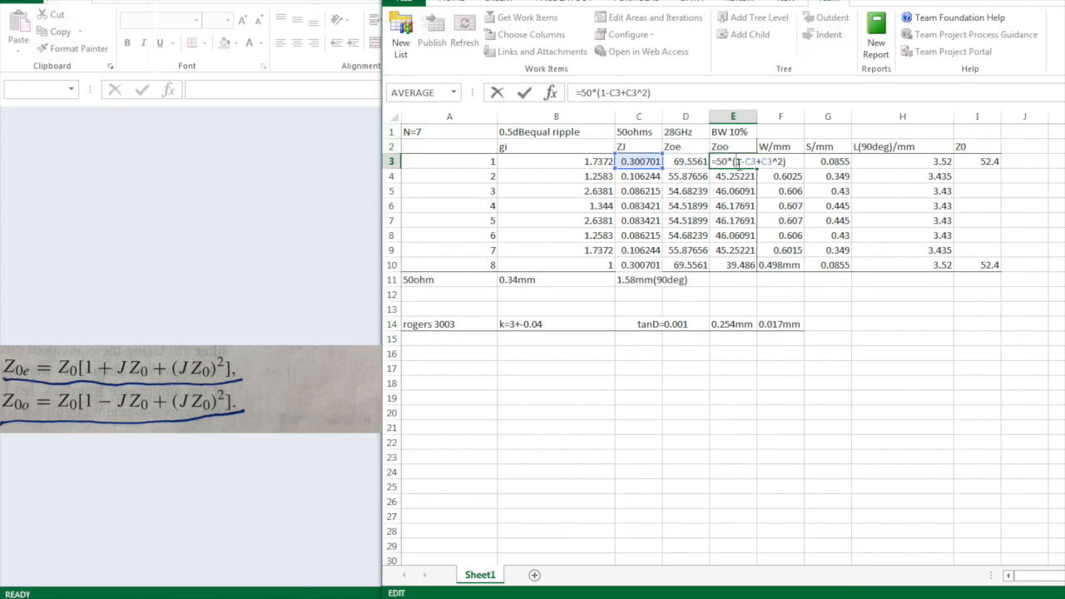
key(Escape)
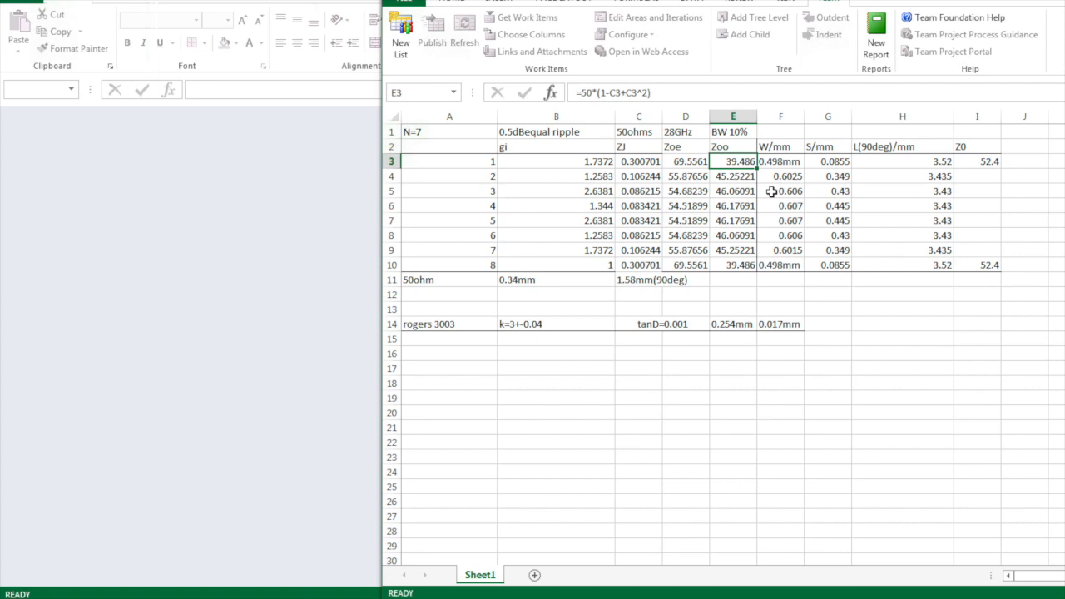
Check the strip width in cell F3, then launch LineCalc from the ADS schematic's Tools menu
click(782, 162)
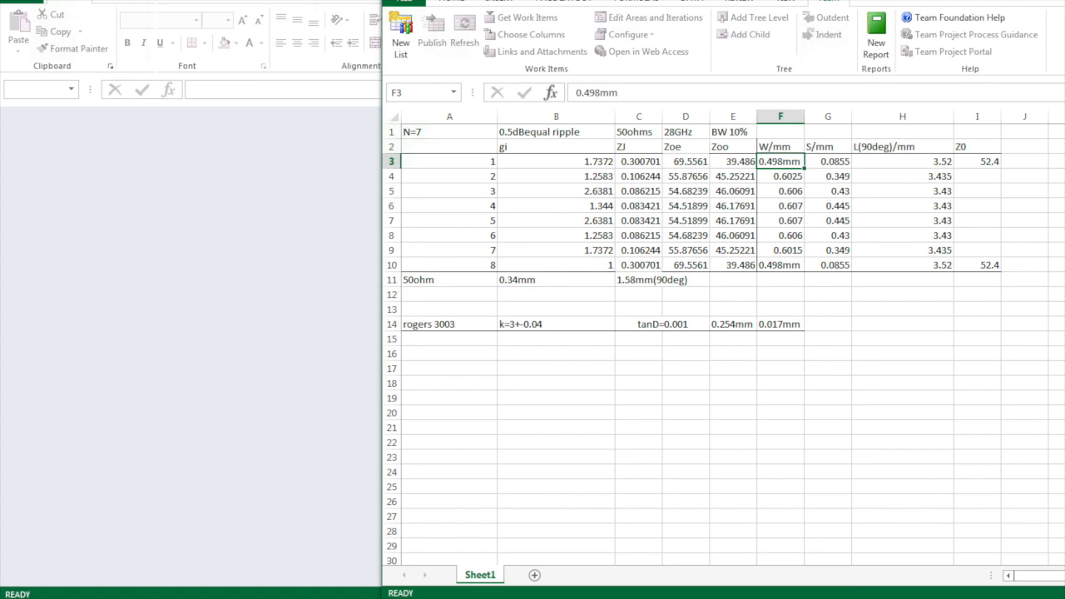
click(332, 2)
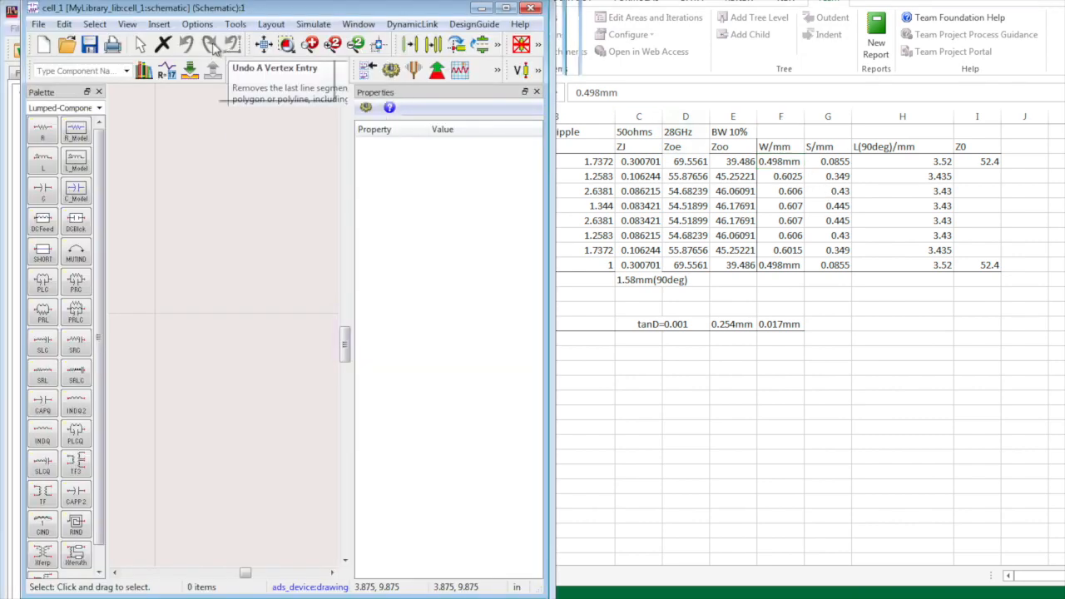
click(235, 24)
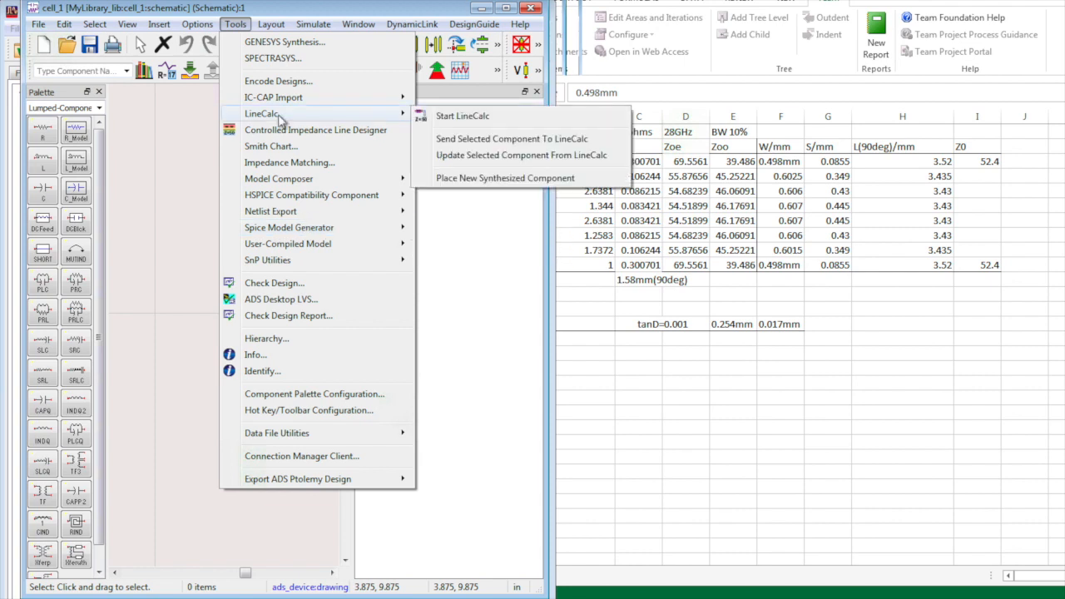
click(465, 118)
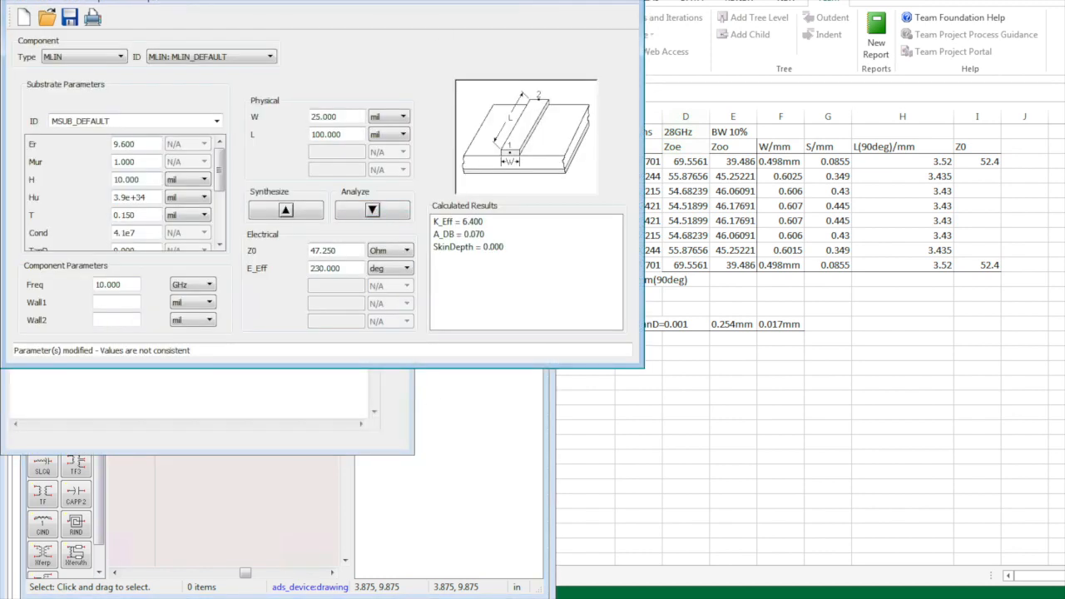
Select MCLIN as the LineCalc component type
click(115, 58)
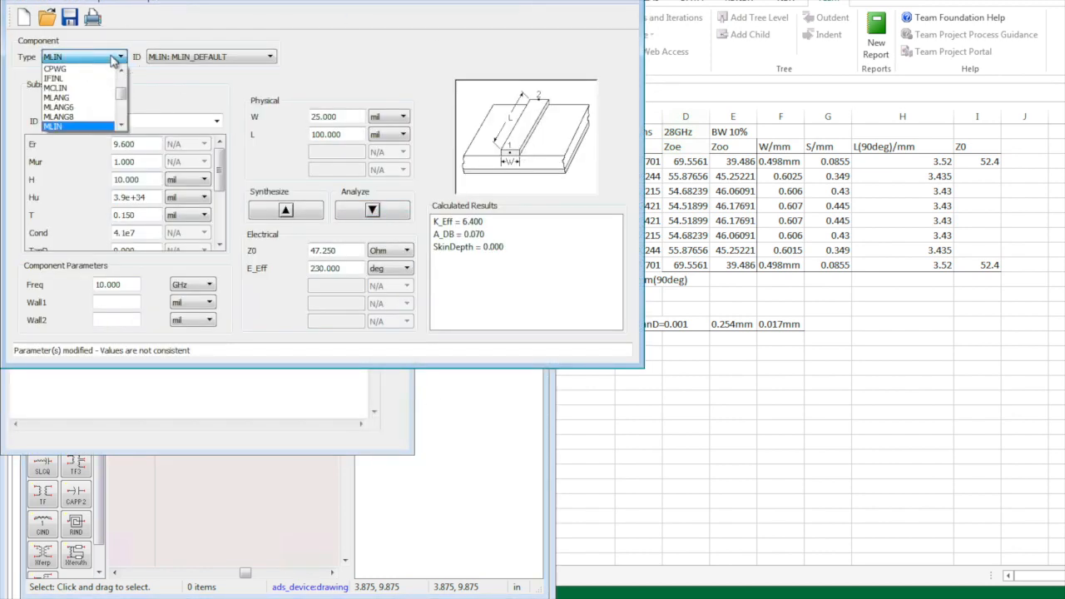
click(101, 88)
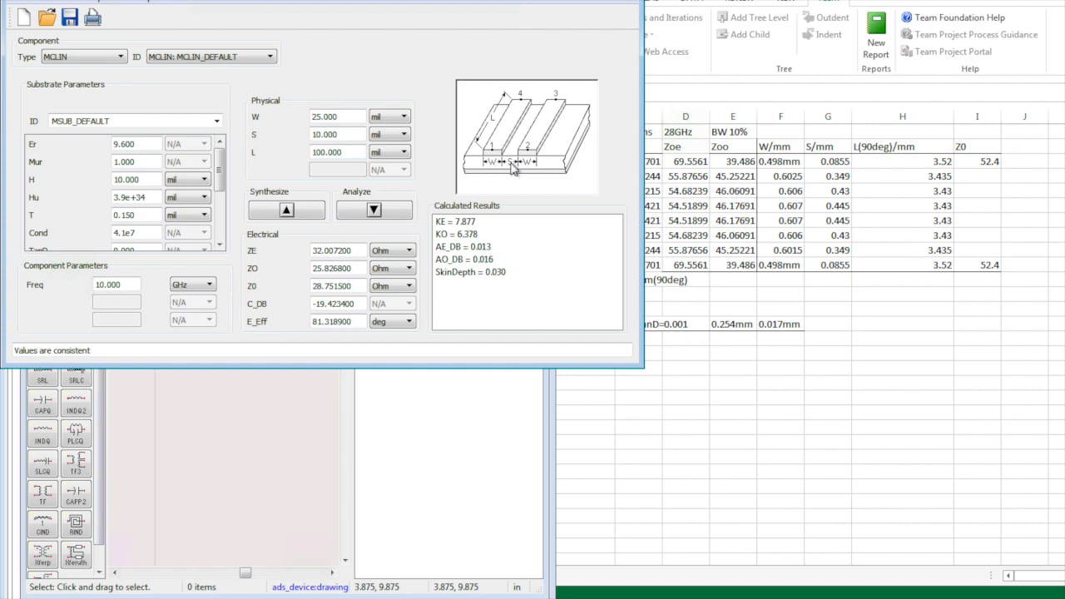
Set Er to 3, substrate height 0.254 mm and metal thickness 0.017 mm
drag(139, 145, 105, 147)
text(3)
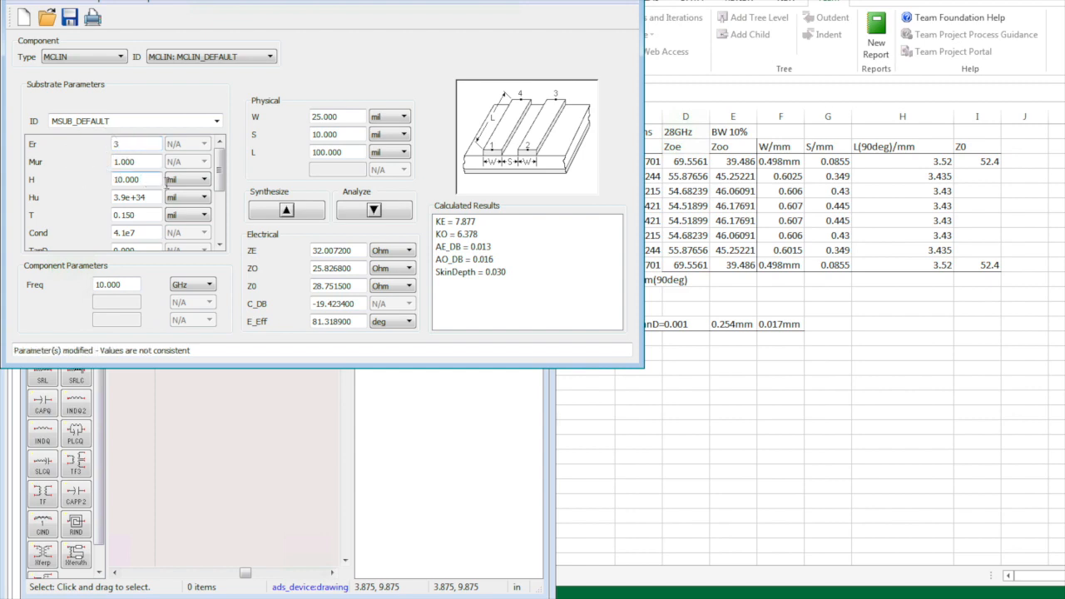
click(190, 179)
click(188, 203)
double_click(150, 179)
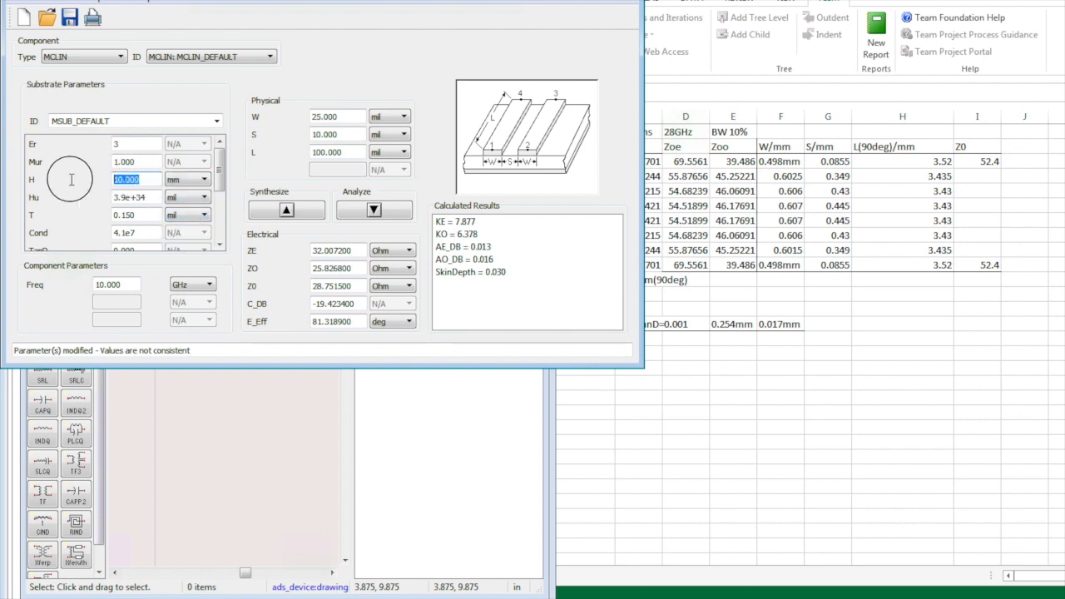
text(0.254)
click(146, 216)
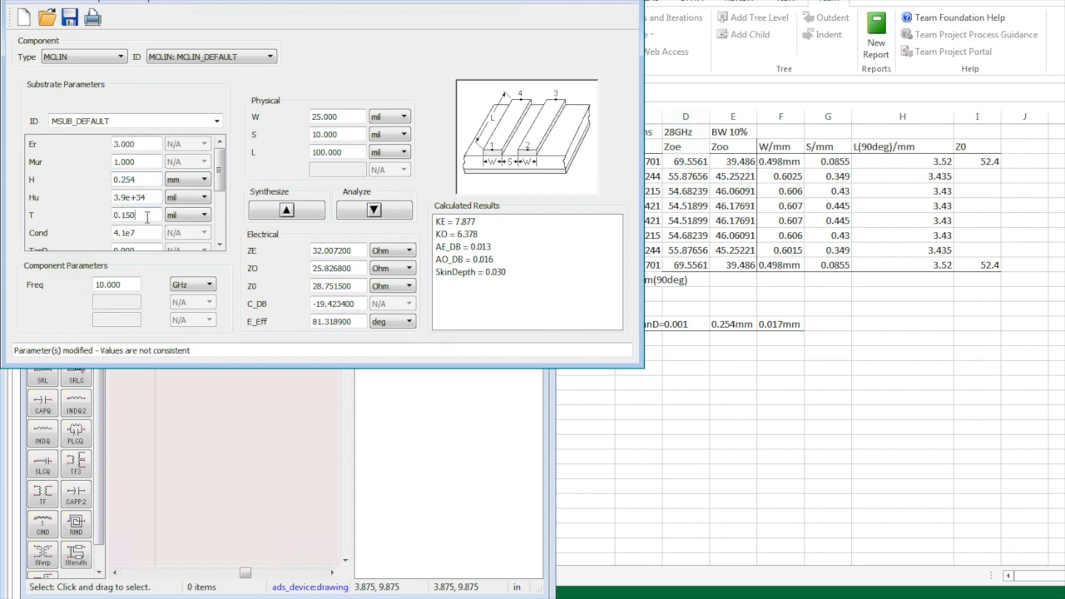
click(193, 214)
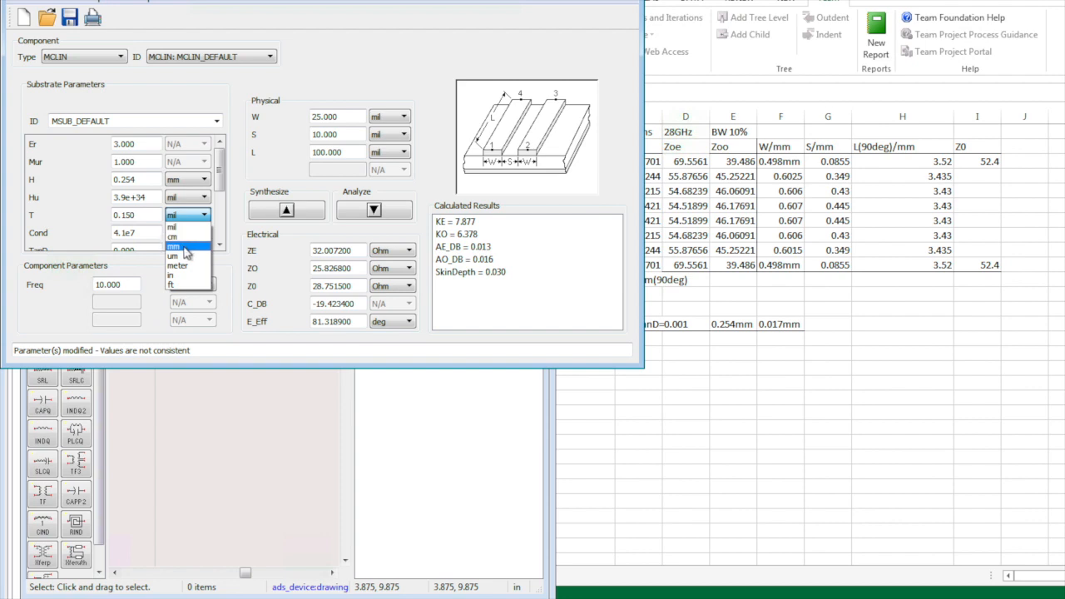
click(184, 235)
drag(140, 215, 95, 208)
text(017)
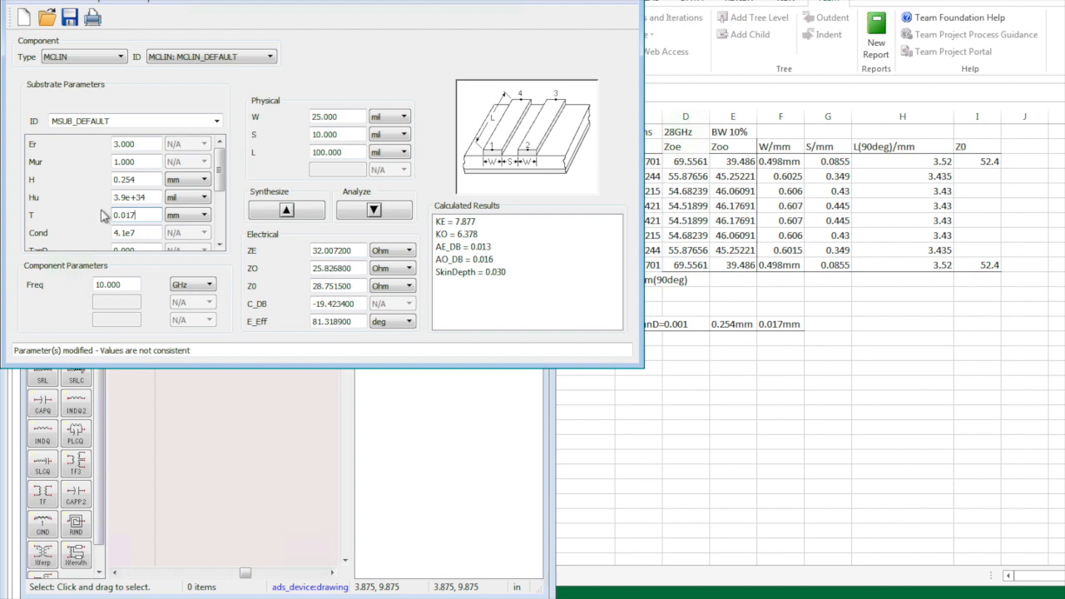
Set conductivity to 5.8e7 and the component frequency to 28 GHz
drag(218, 174, 214, 213)
click(119, 160)
click(126, 161)
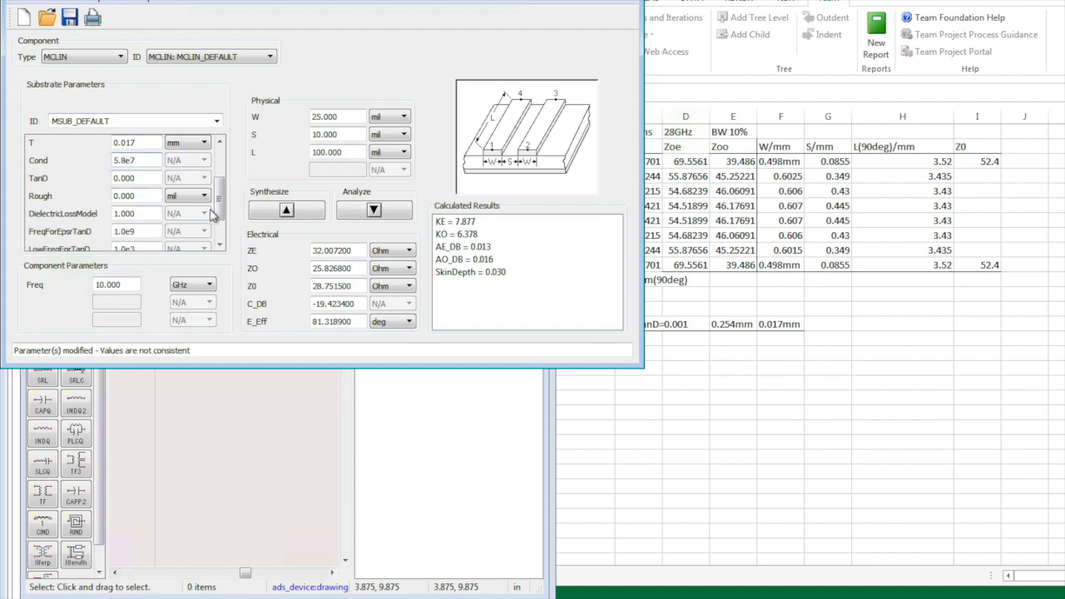
click(143, 178)
drag(221, 201, 219, 230)
click(142, 192)
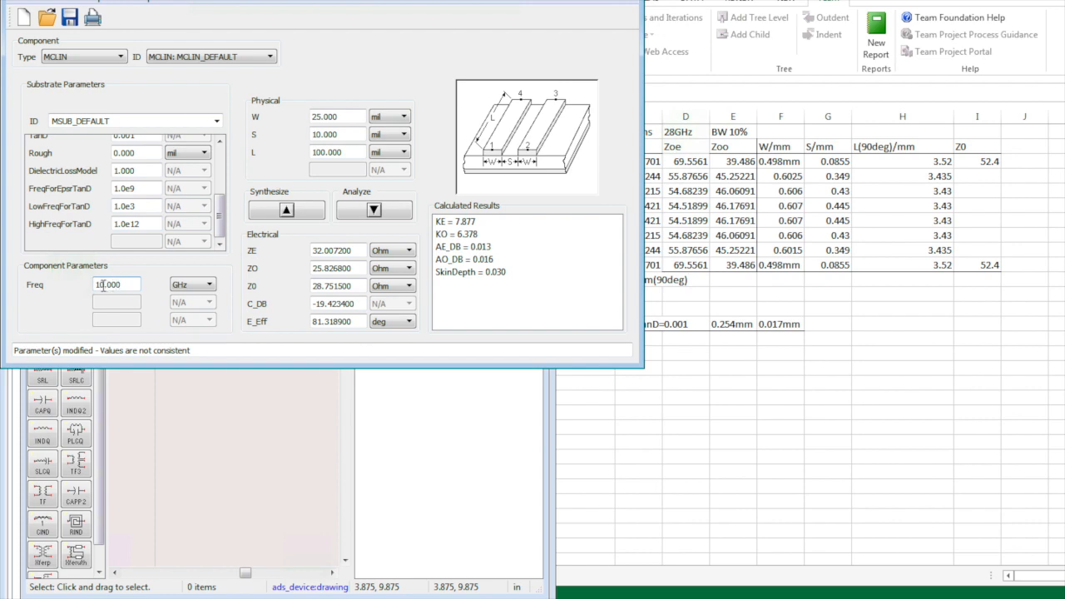
drag(105, 284, 63, 281)
text(28)
Enter 90 deg for E_Eff and place LineCalc beside the Excel filter table
double_click(364, 321)
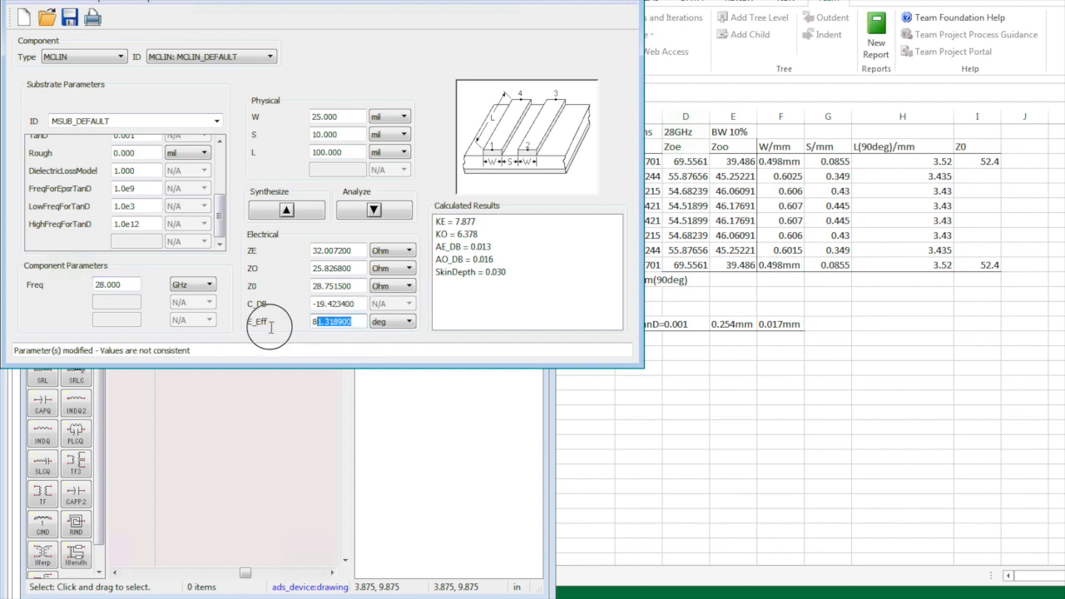
text(90)
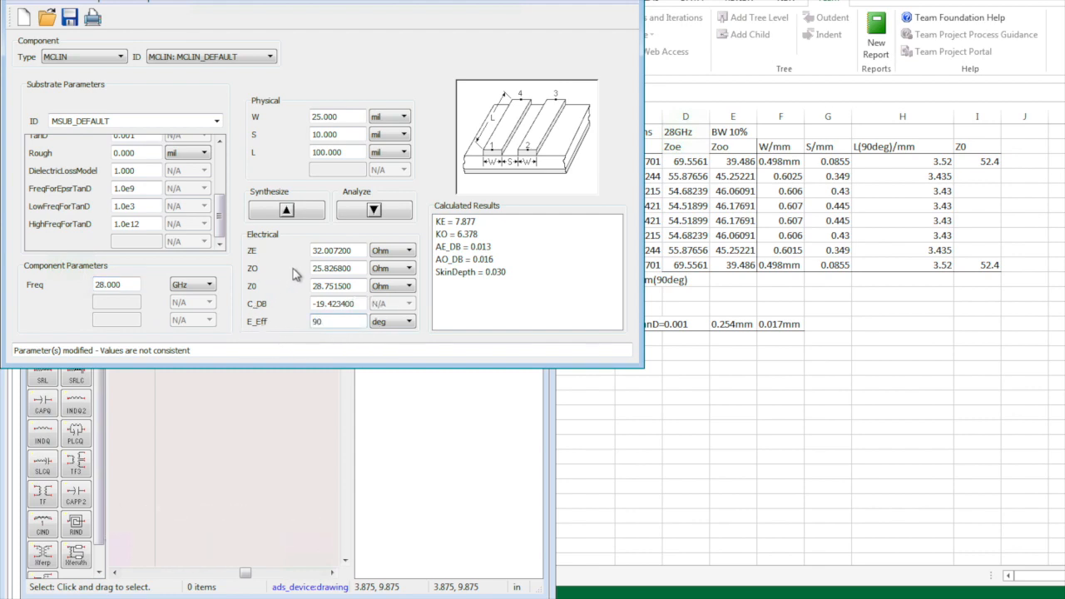
drag(341, 4, 206, 57)
drag(363, 5, 227, 15)
drag(443, 7, 337, 17)
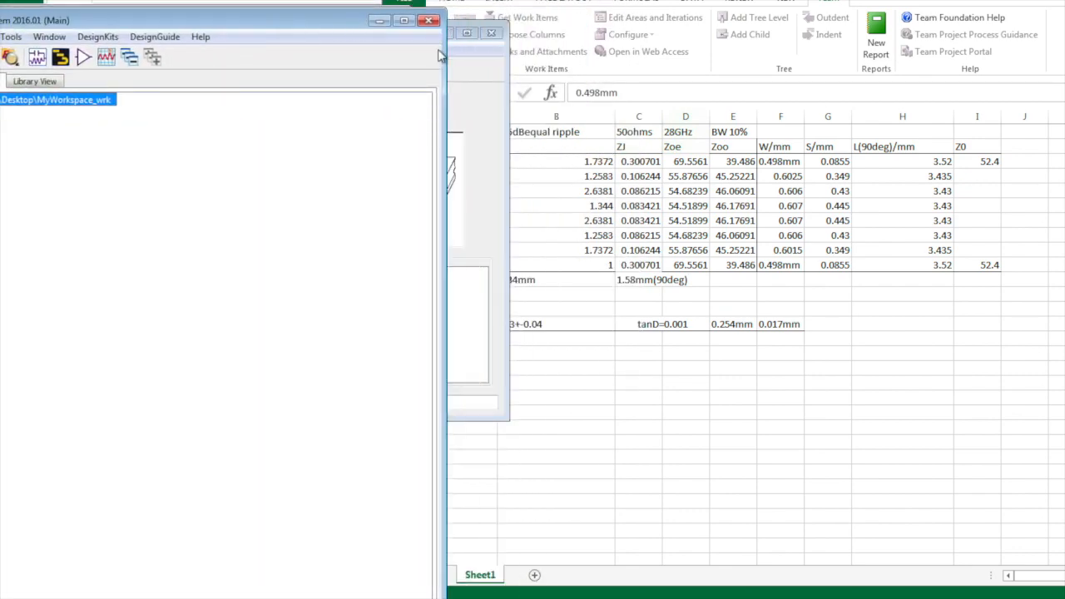
click(487, 78)
drag(390, 36, 395, 10)
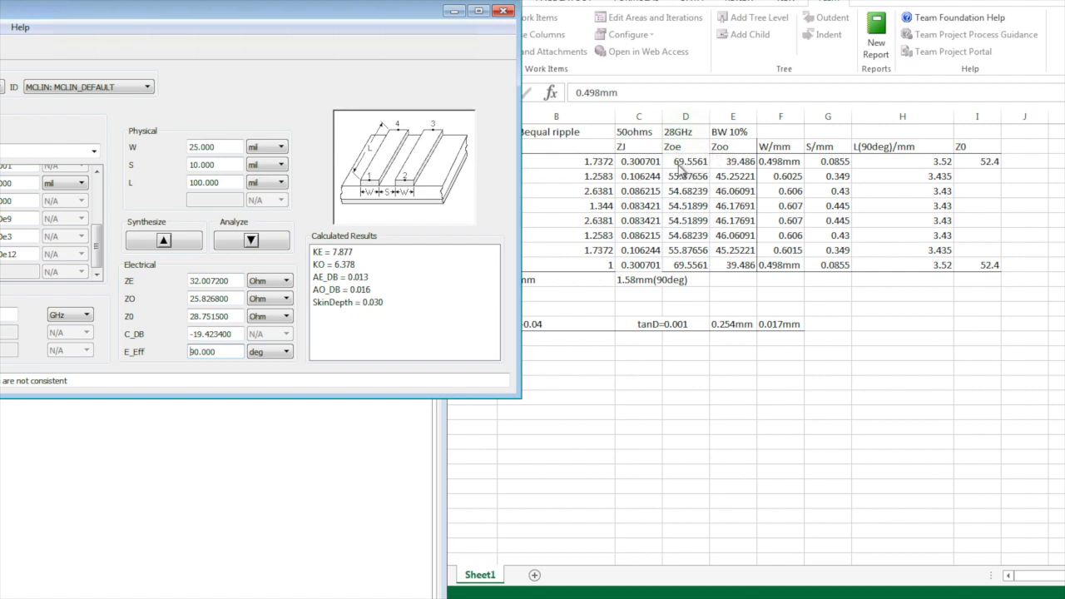
Set ZE to 69.55 Ohm, switch W, S and L to mm, and clear ZO
drag(230, 281, 164, 280)
text(6)
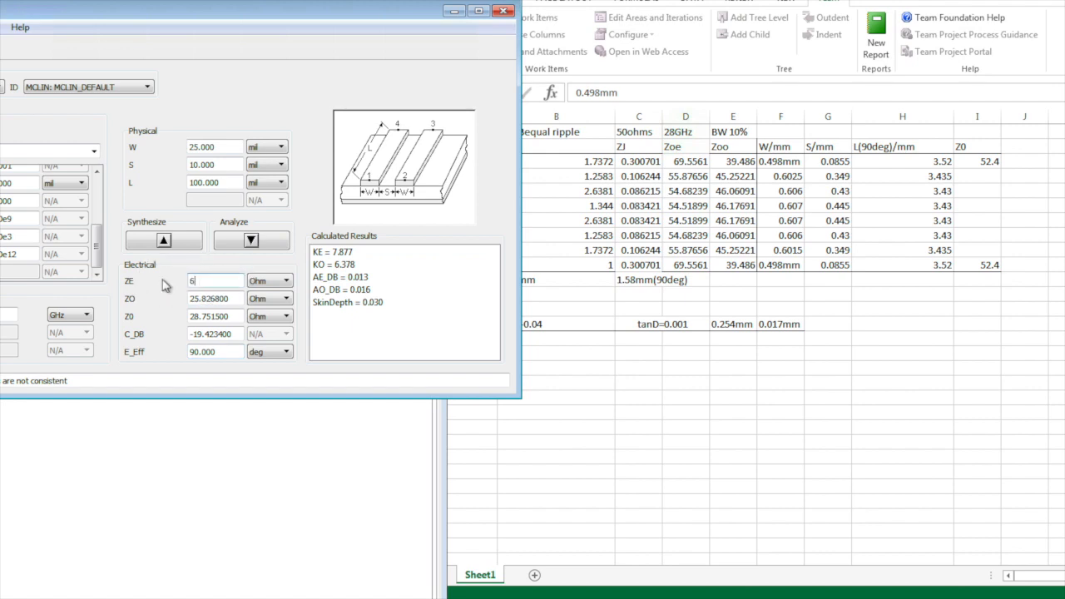
text(9.55)
click(274, 148)
click(275, 178)
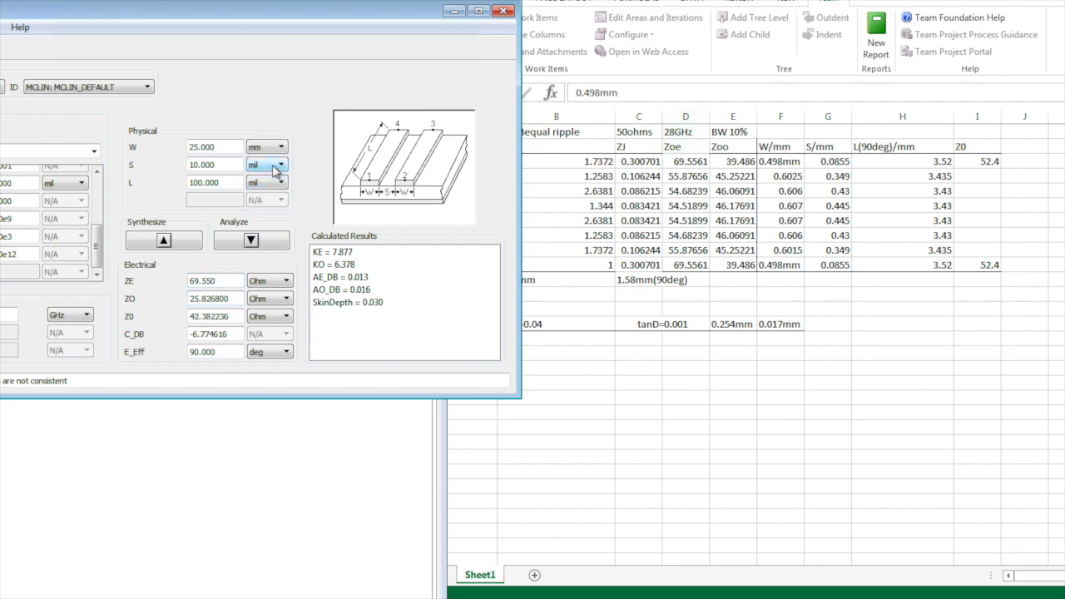
click(274, 165)
click(270, 195)
click(273, 182)
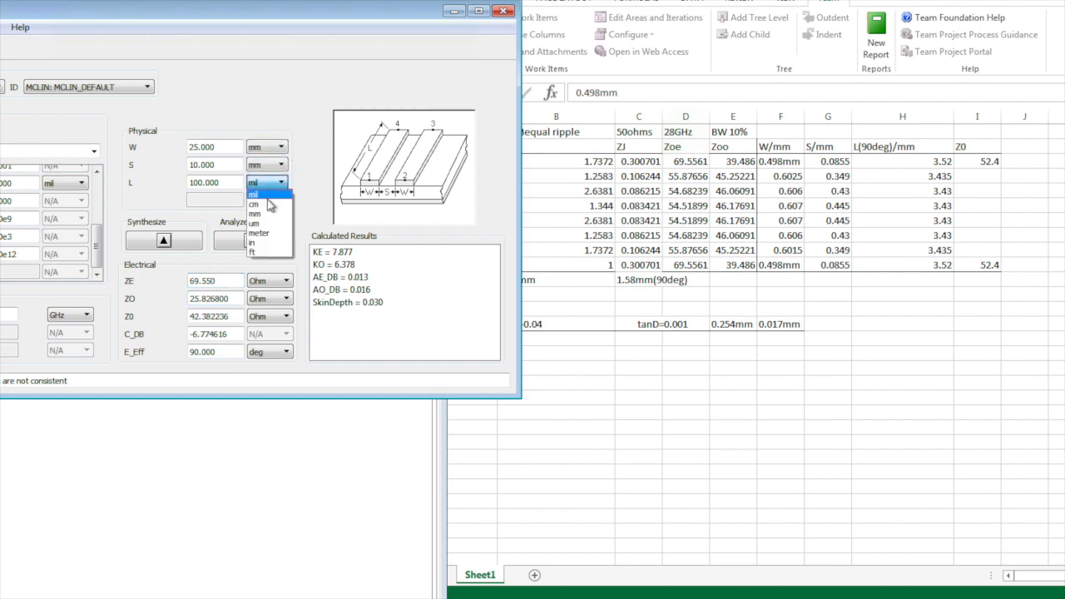
click(273, 206)
drag(232, 301, 171, 301)
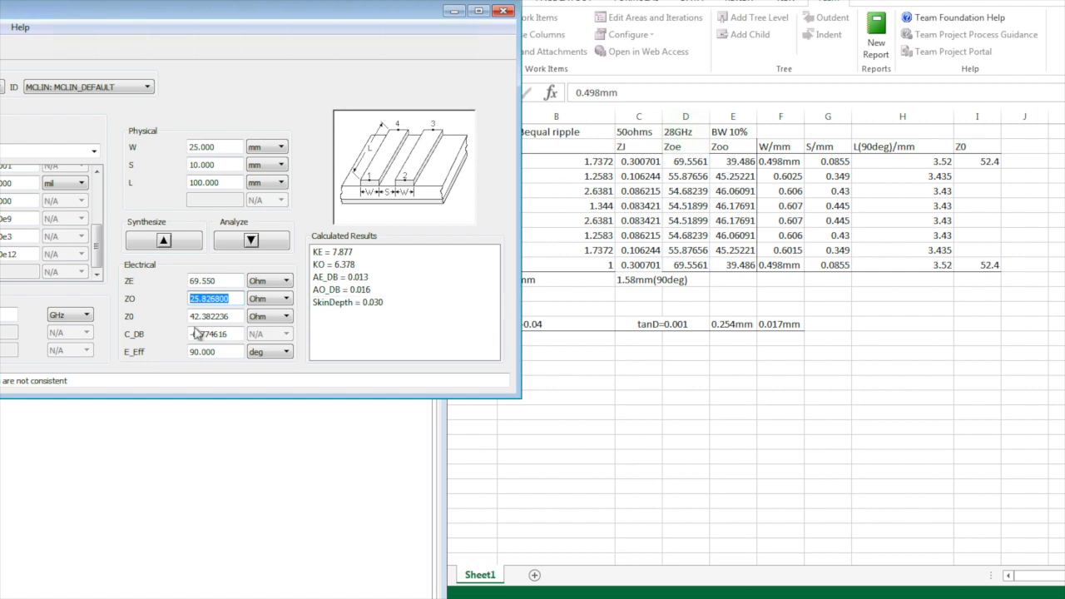
key(BackSpace)
Synthesize W 0.498352 mm, S 0.085457 mm, L 1.762 mm and close the simulator window
click(164, 241)
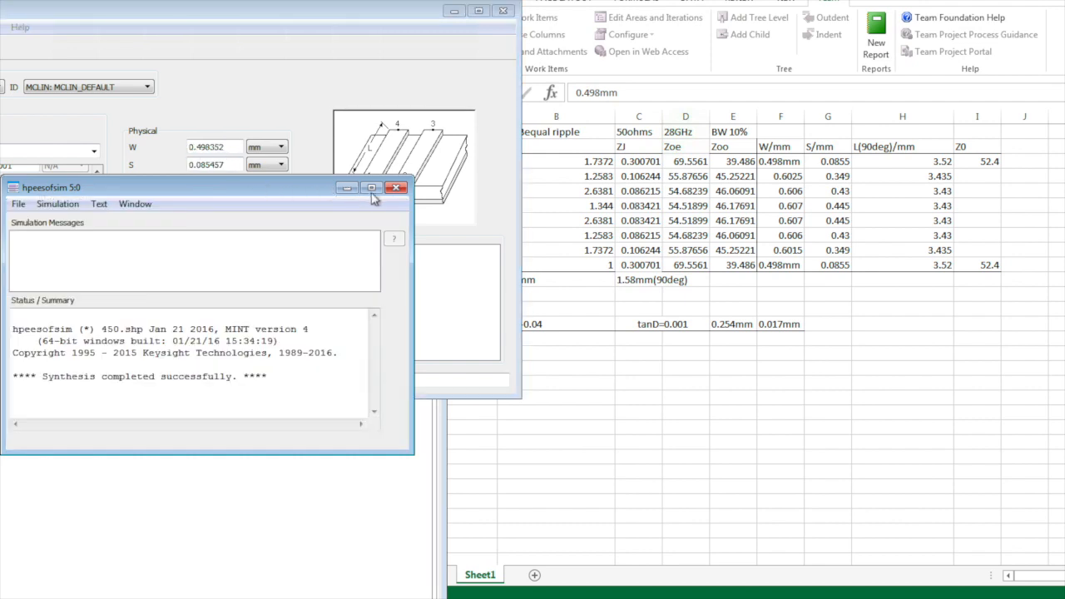
click(396, 188)
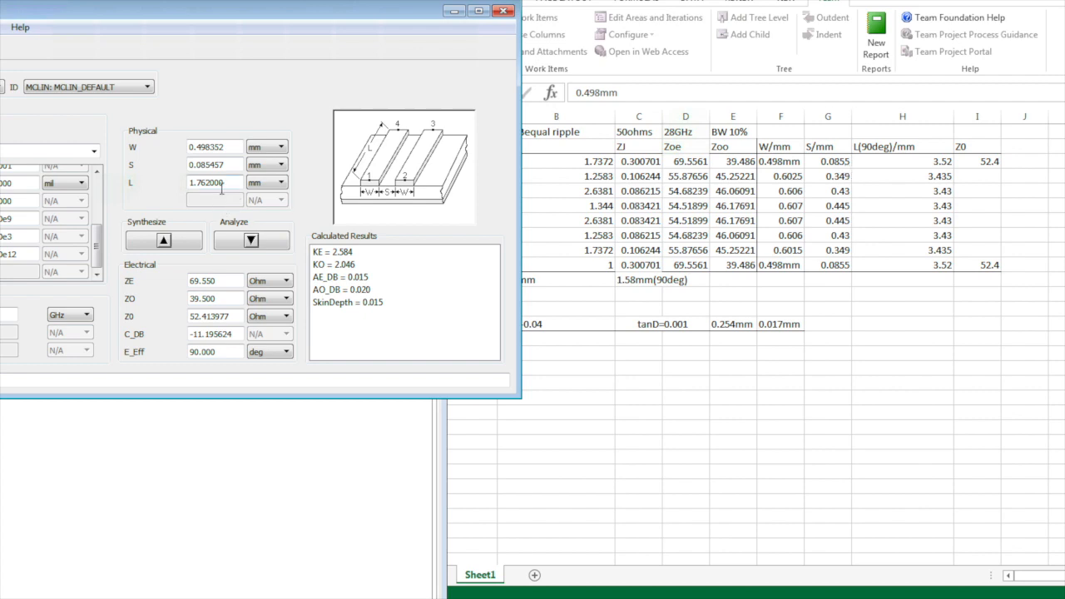
Try halving the length in H3, then restore it to 3.52
click(947, 165)
double_click(944, 163)
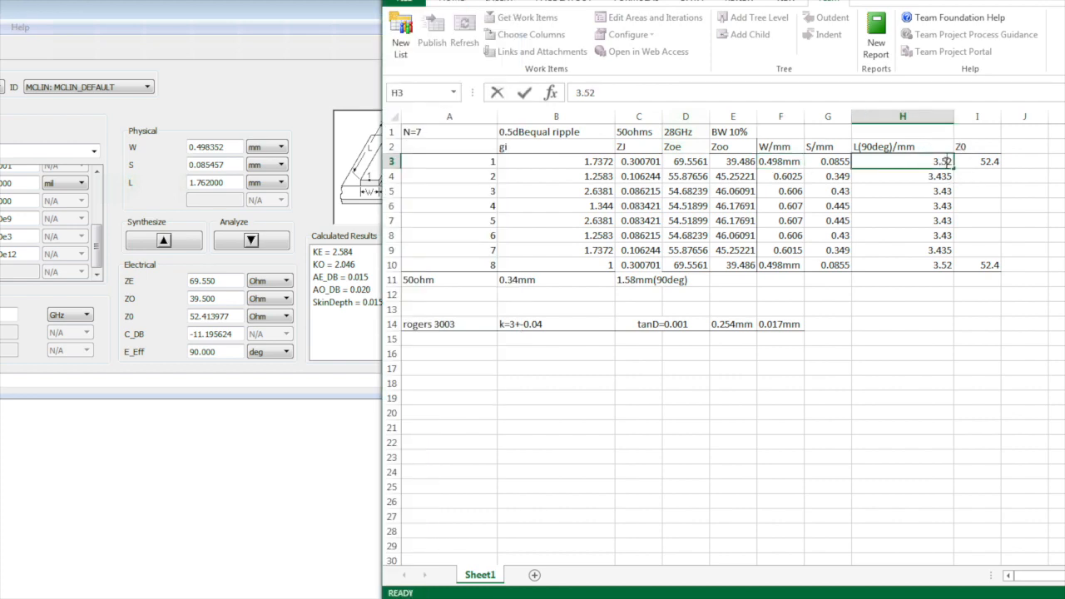
text(/2)
click(905, 207)
click(930, 168)
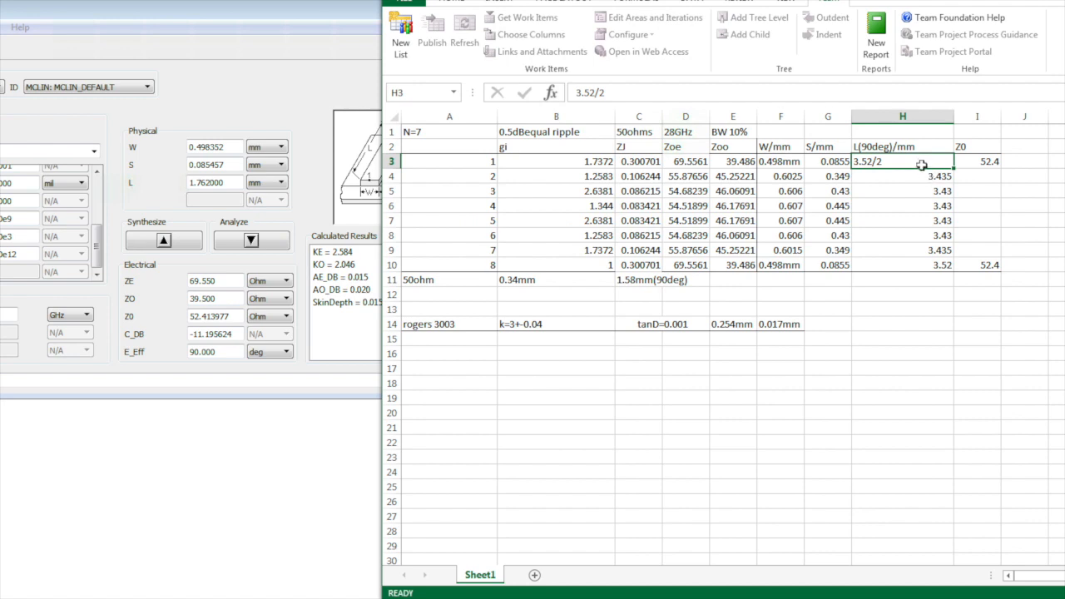
double_click(905, 163)
click(992, 182)
double_click(906, 163)
click(1021, 205)
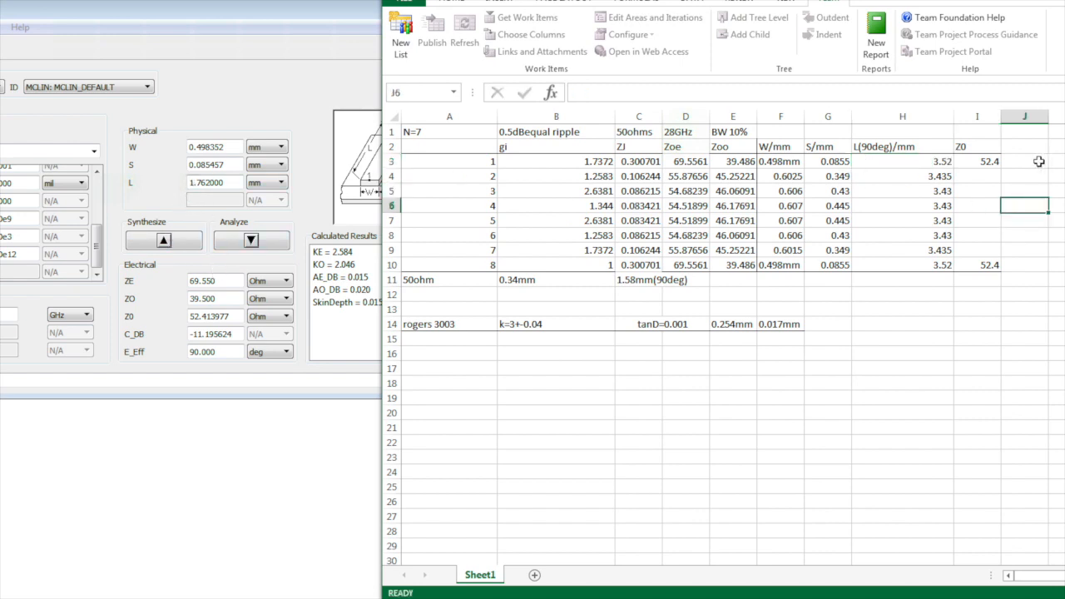
Rename the H2 length header to L(180deg)/mm
double_click(873, 148)
key(BackSpace)
key(BackSpace)
text(180)
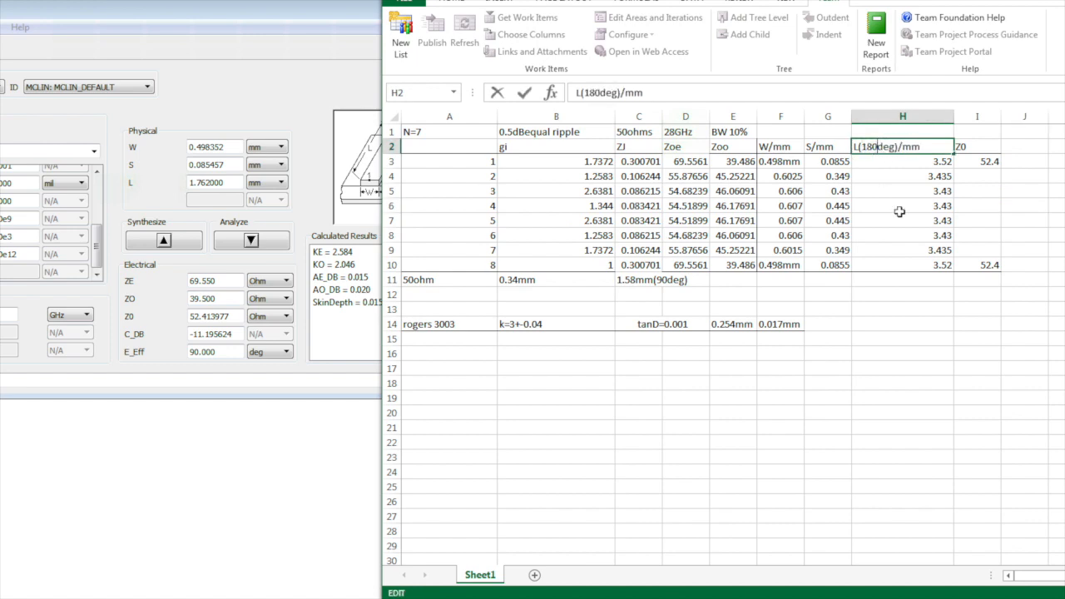
click(1012, 210)
click(938, 216)
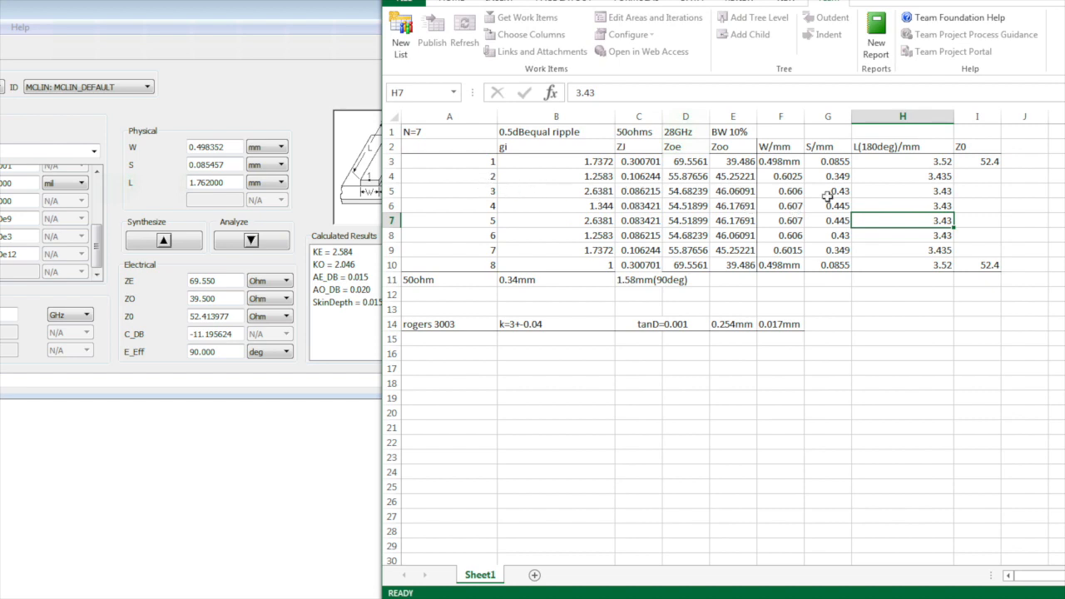
Compare the length values H3–H10 against LineCalc results and save the workbook
click(226, 26)
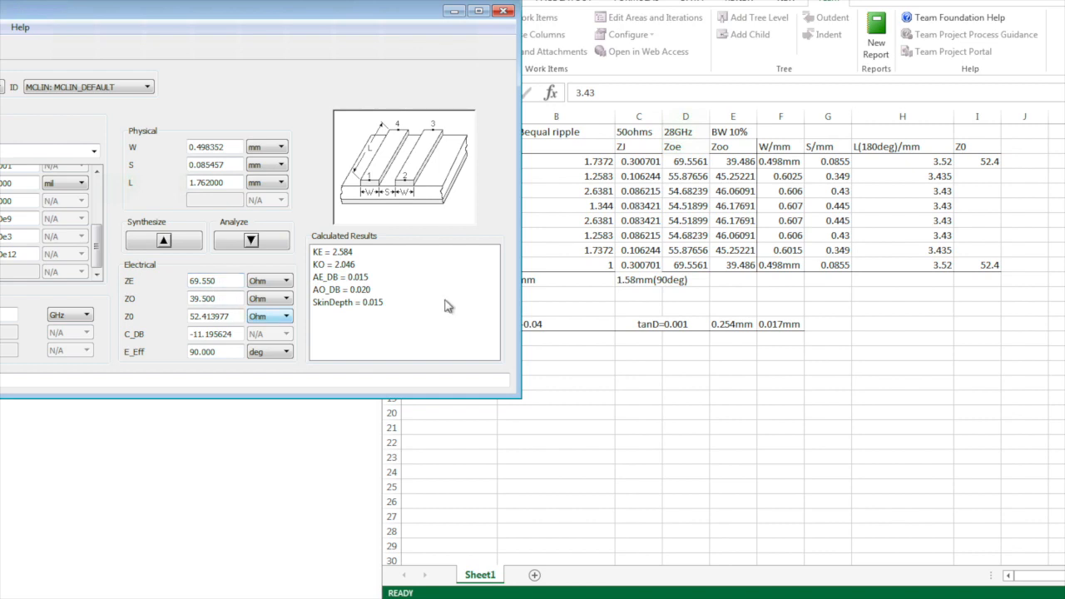
click(855, 224)
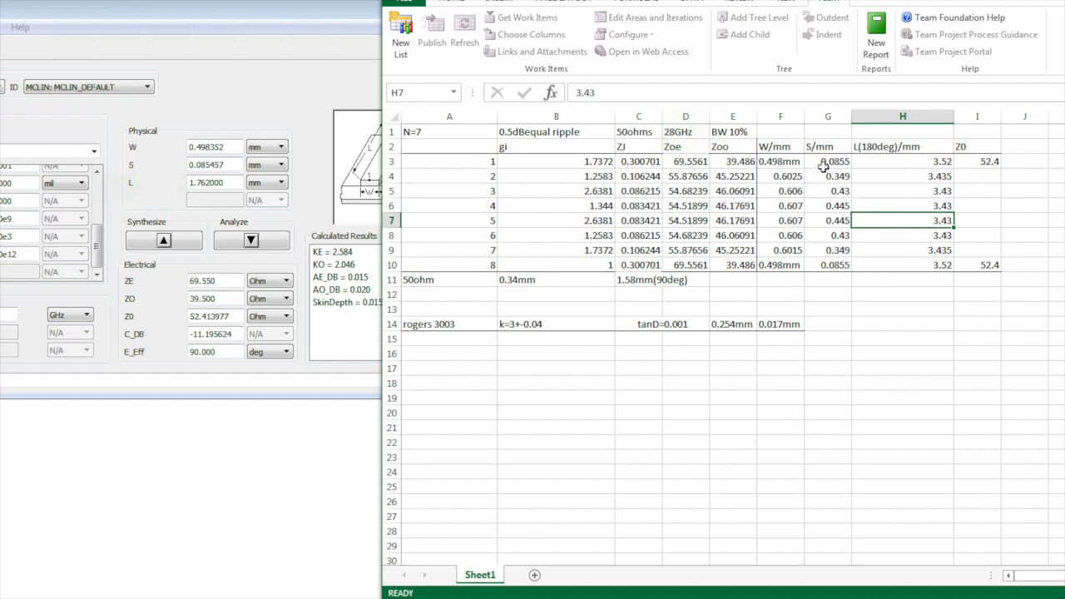
click(874, 340)
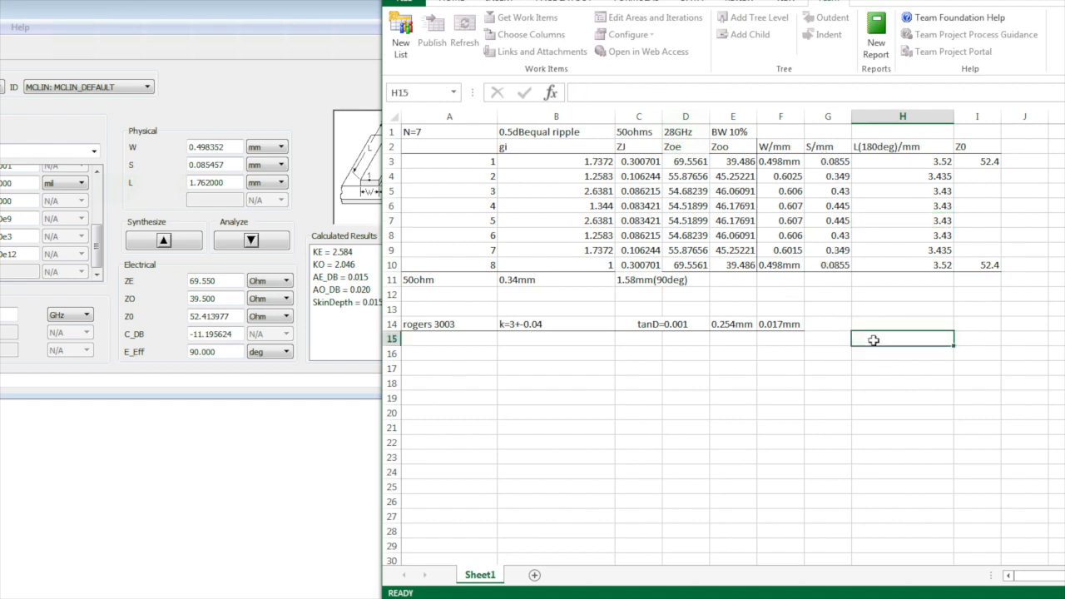
click(921, 172)
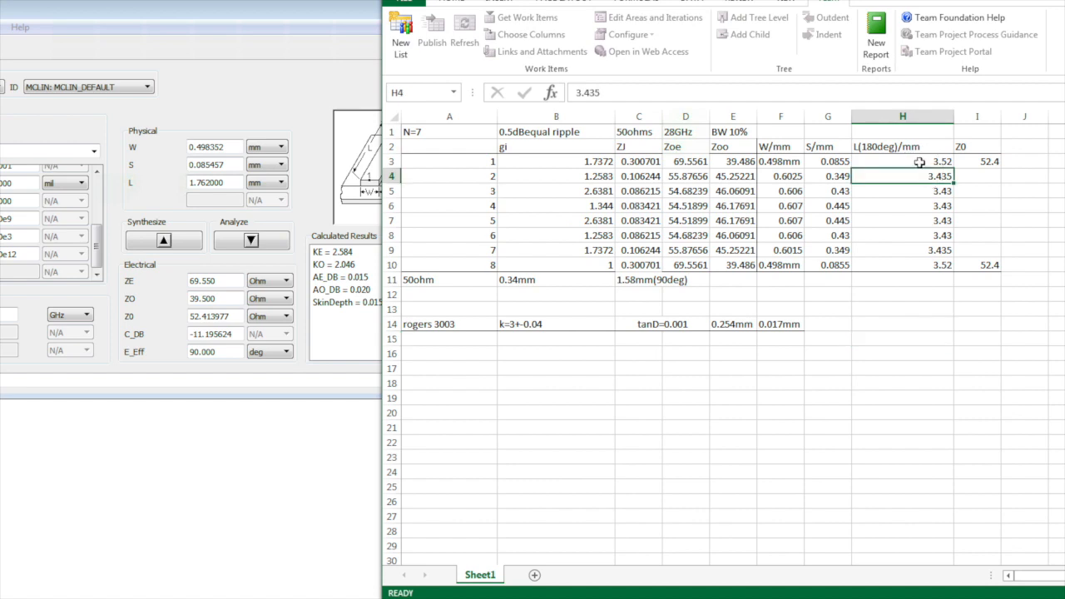
key(Up)
click(926, 263)
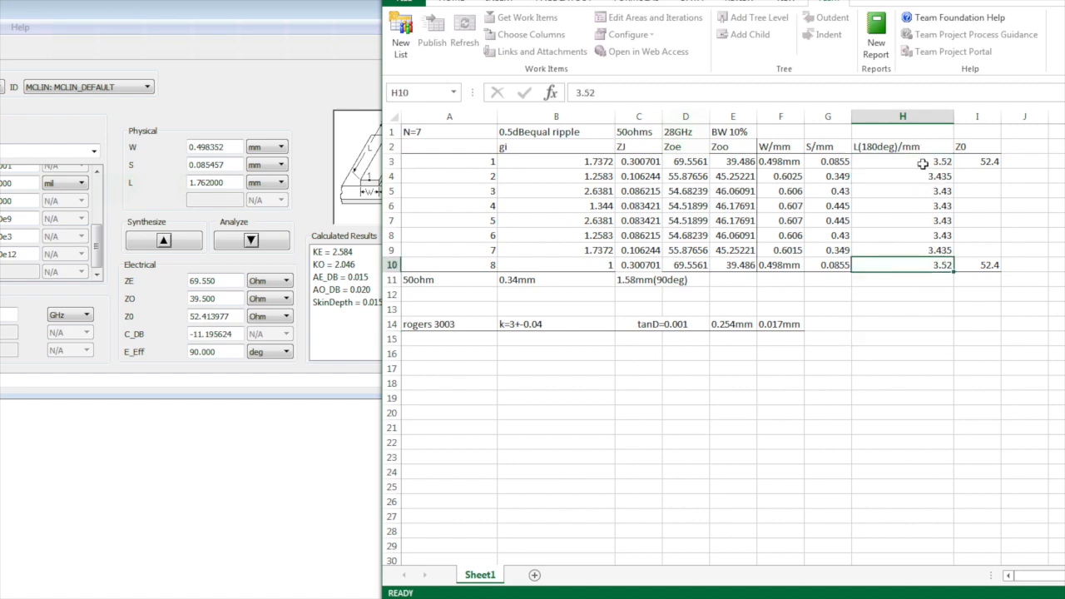
click(923, 163)
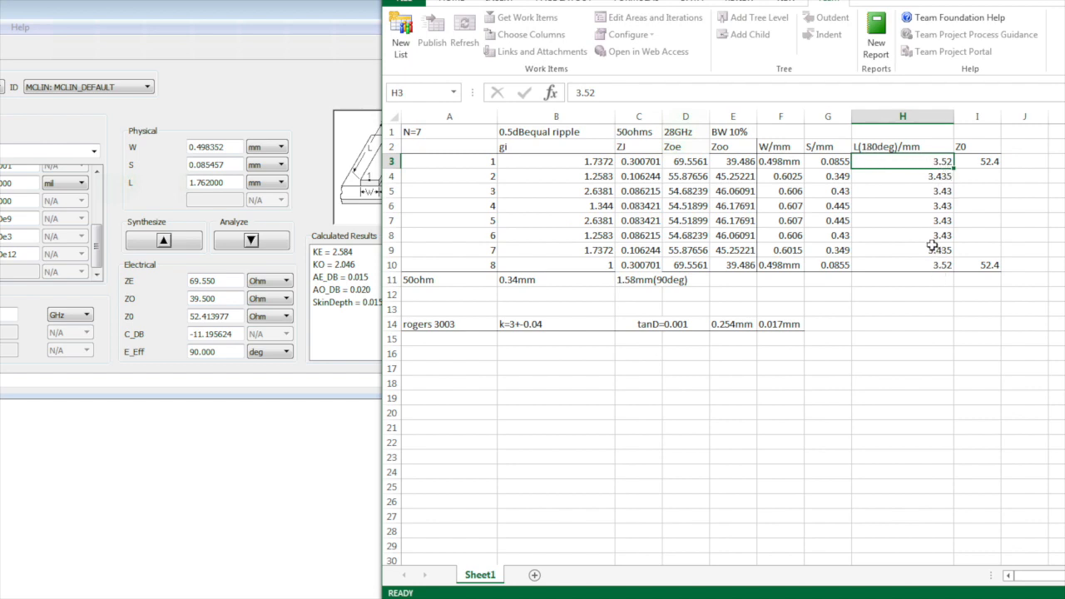
click(923, 306)
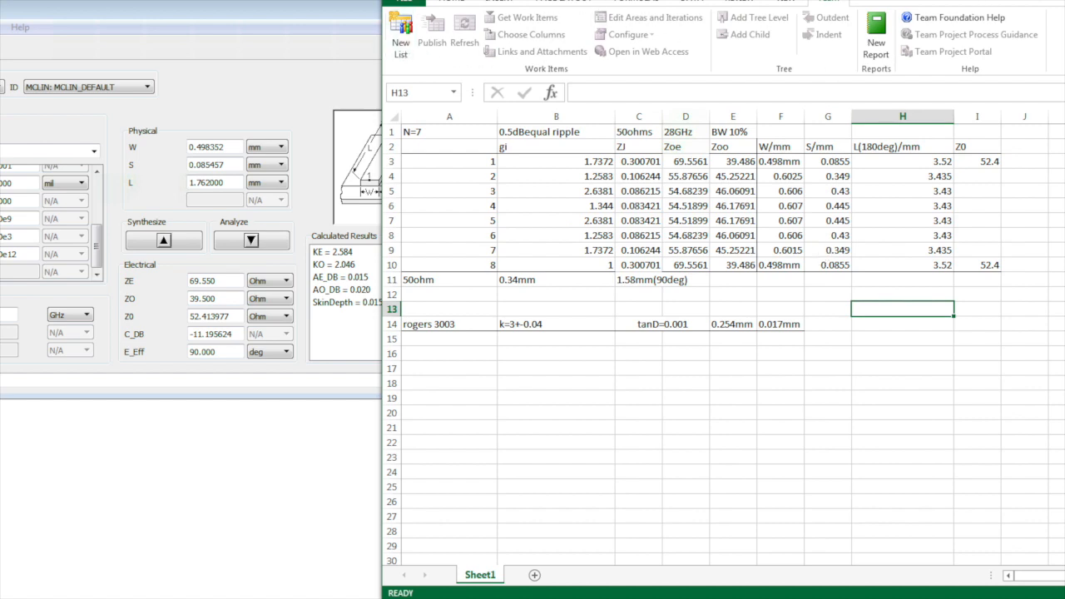
key(ctrl+s)
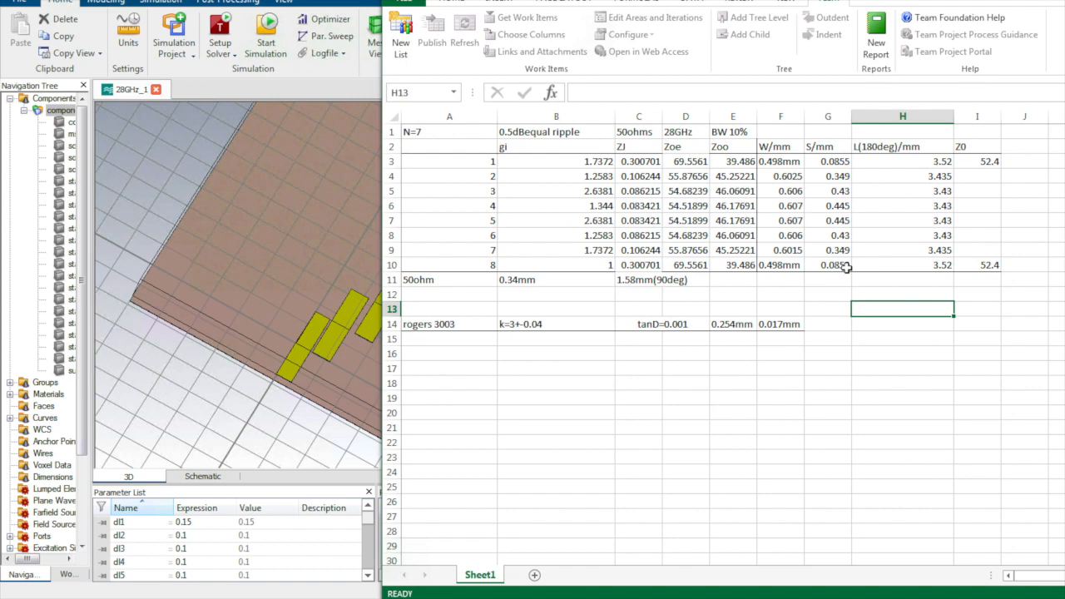
Update the CST model history from step 1 (use template), discarding current results
click(287, 94)
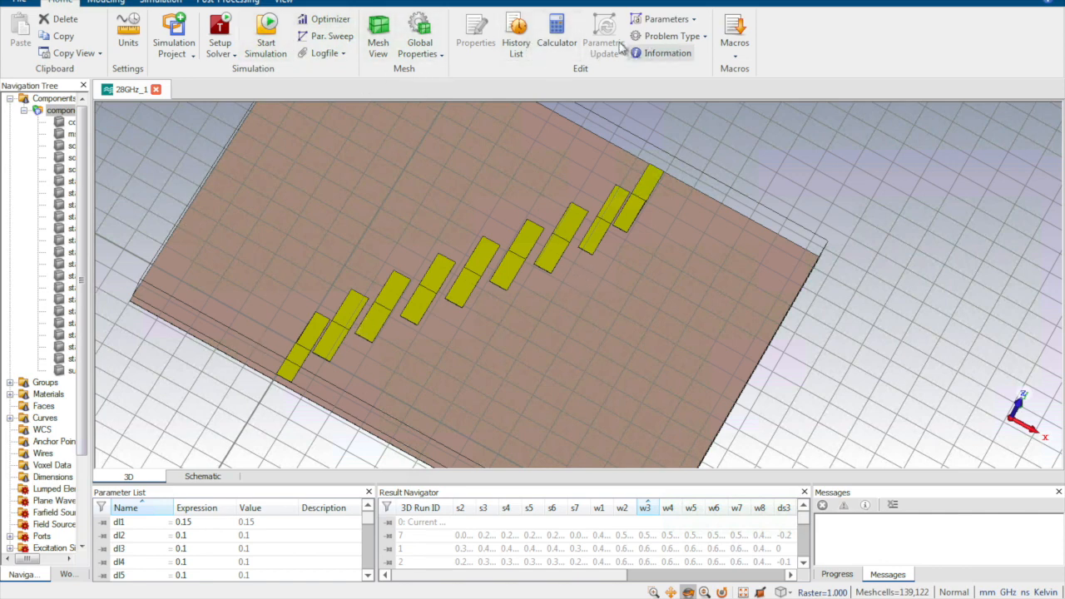
click(517, 44)
drag(994, 196, 994, 21)
click(916, 16)
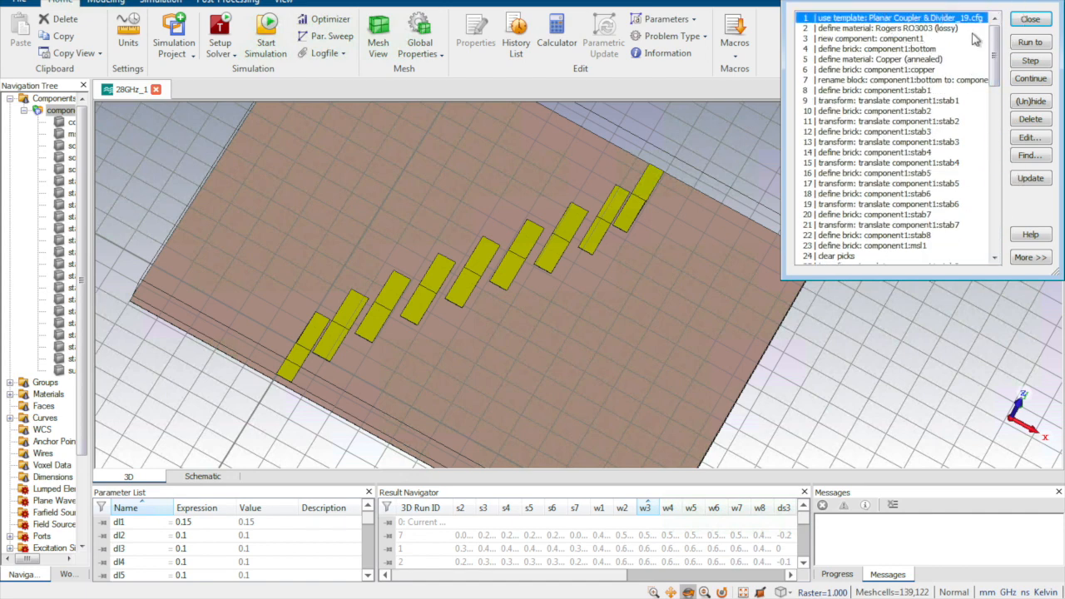
click(1030, 178)
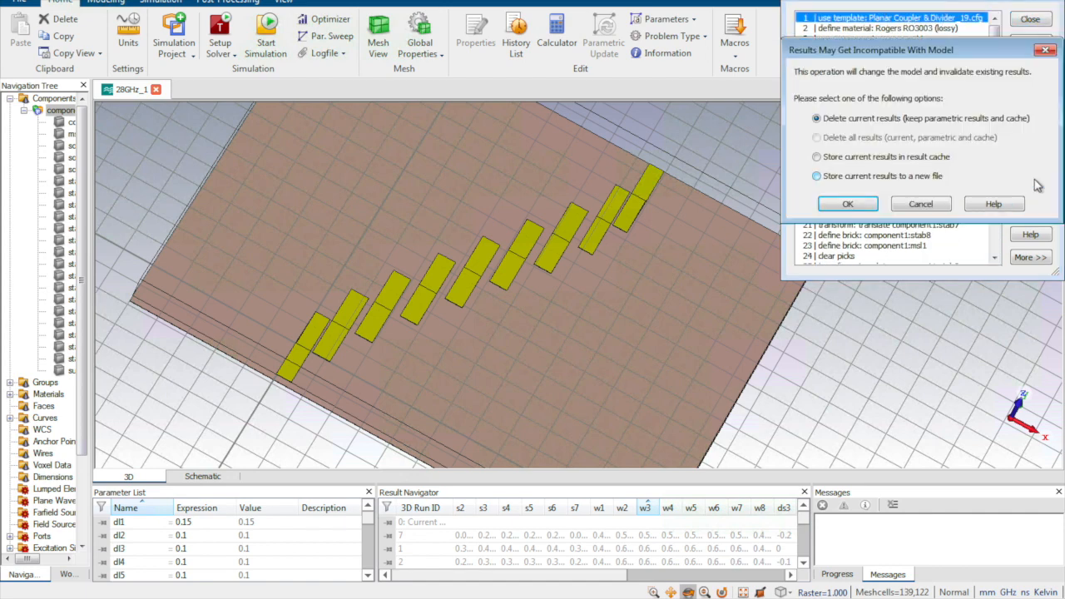
click(857, 204)
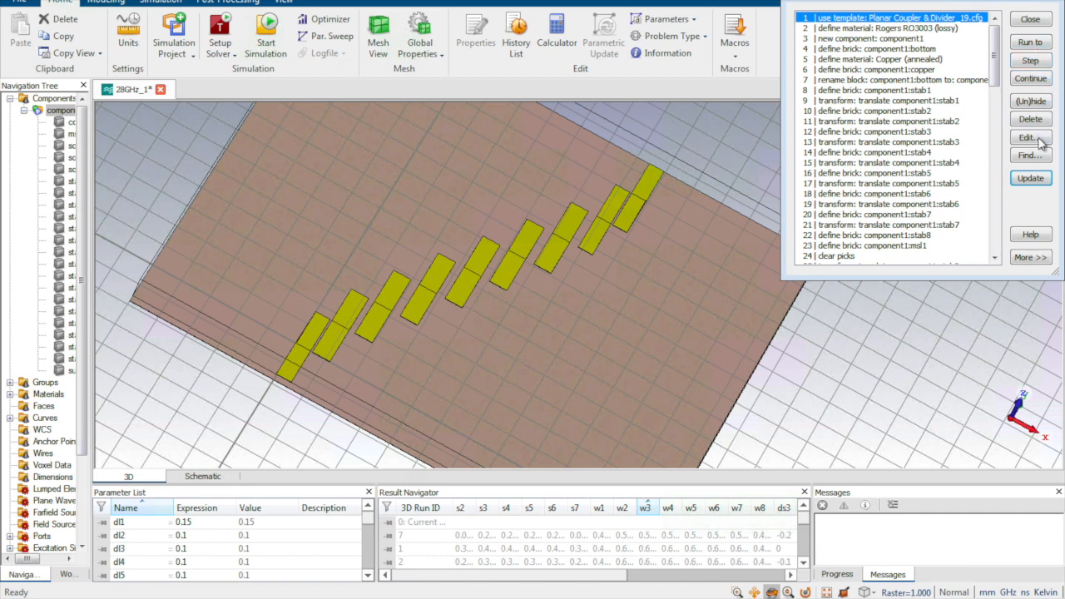
Replay the history up to the material definition and first strip, then view the substrate
click(1040, 53)
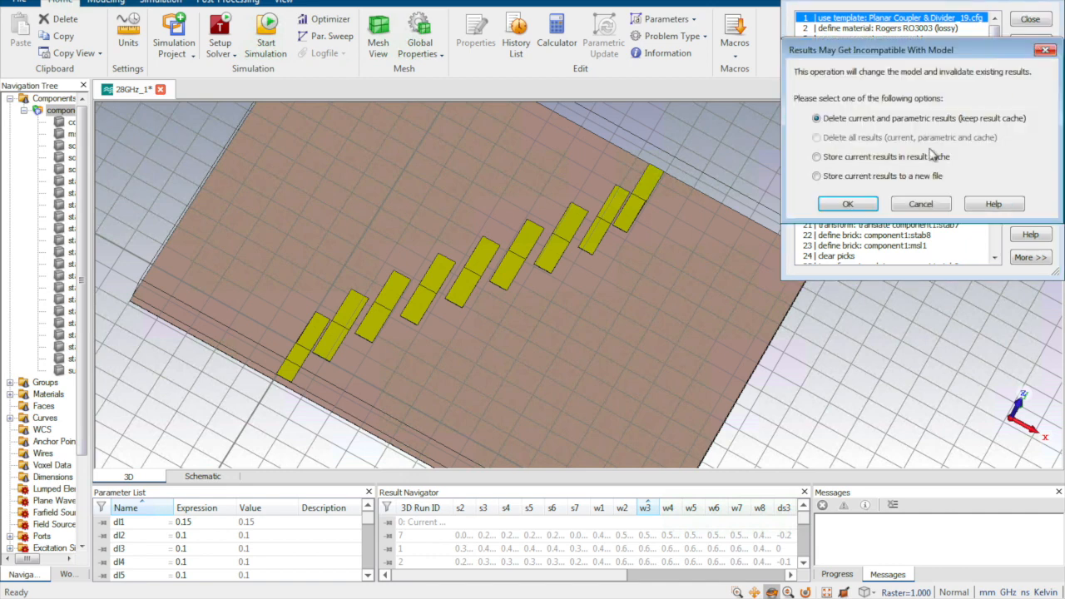
click(857, 207)
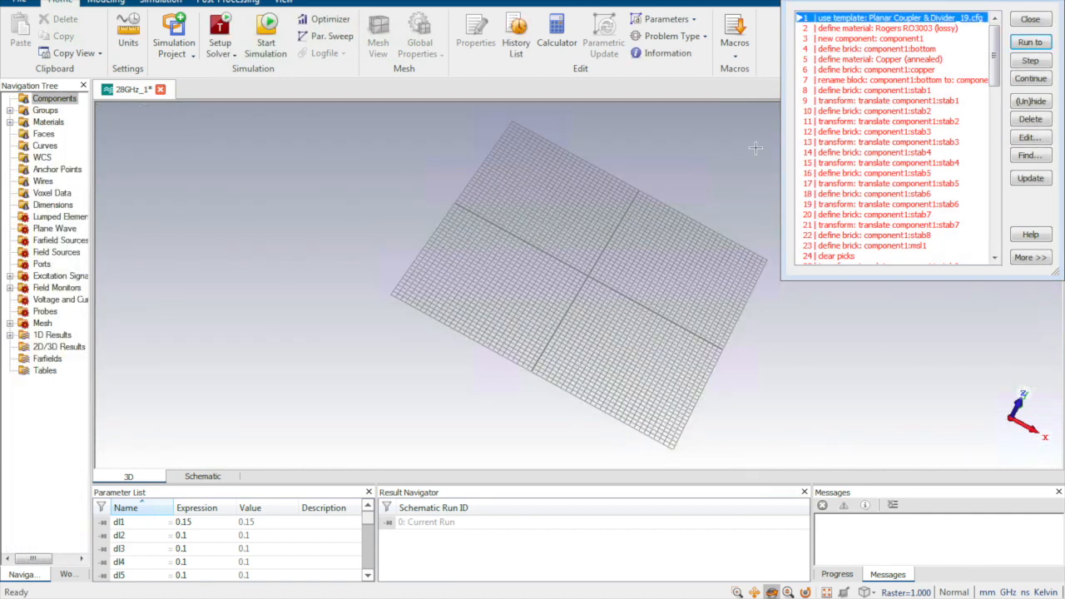
click(880, 29)
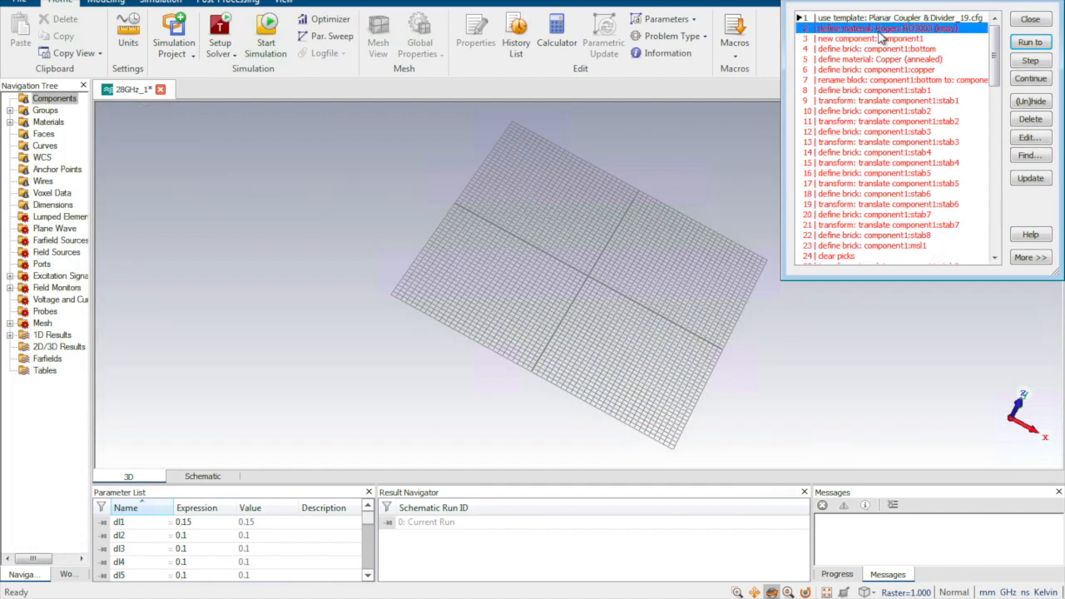
click(1030, 42)
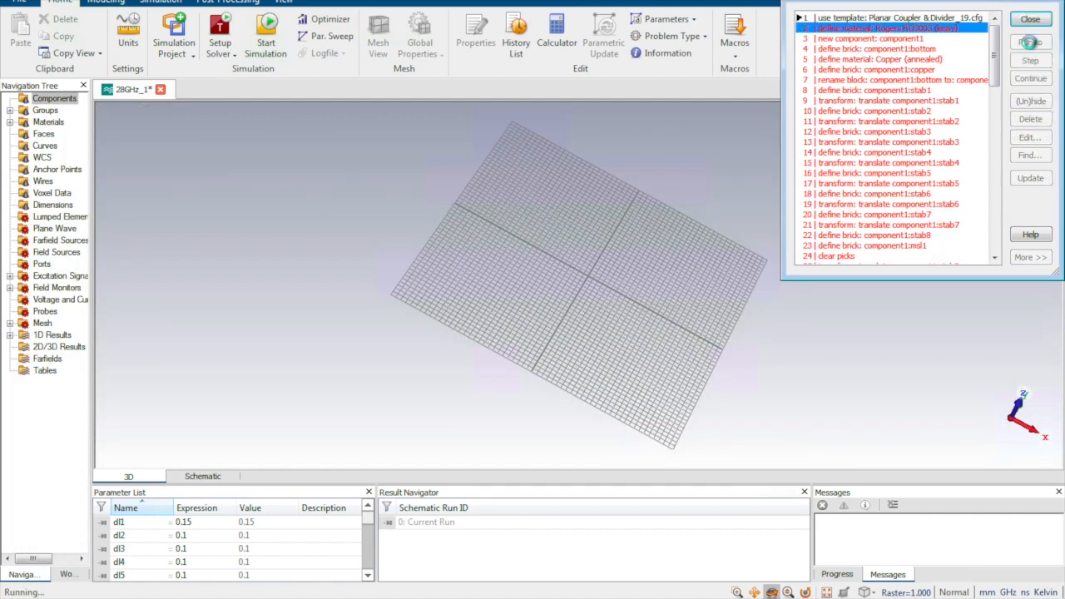
click(908, 92)
click(1032, 42)
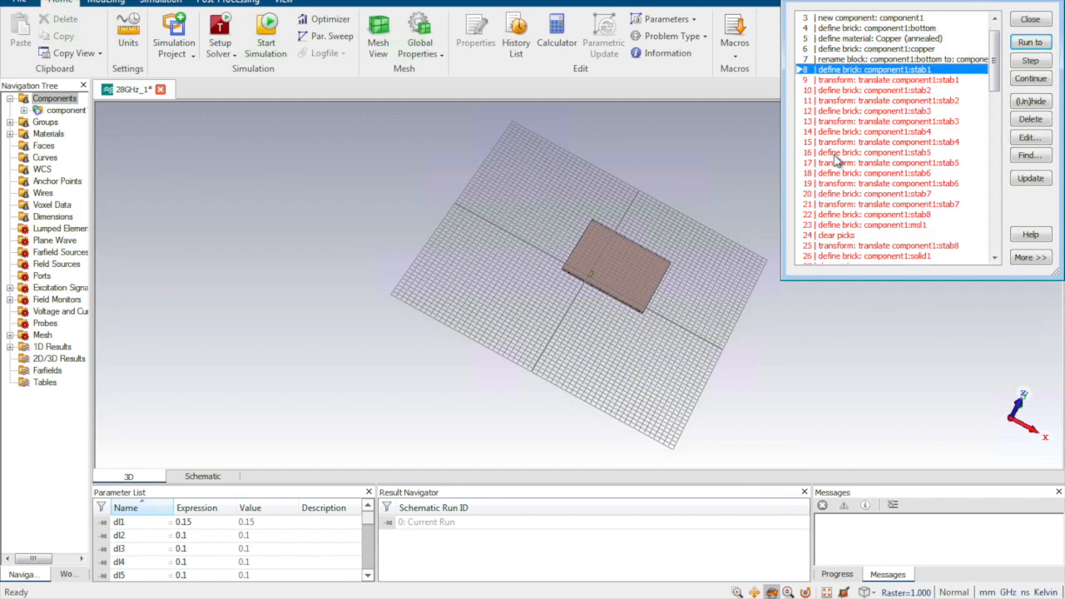
drag(630, 271, 595, 281)
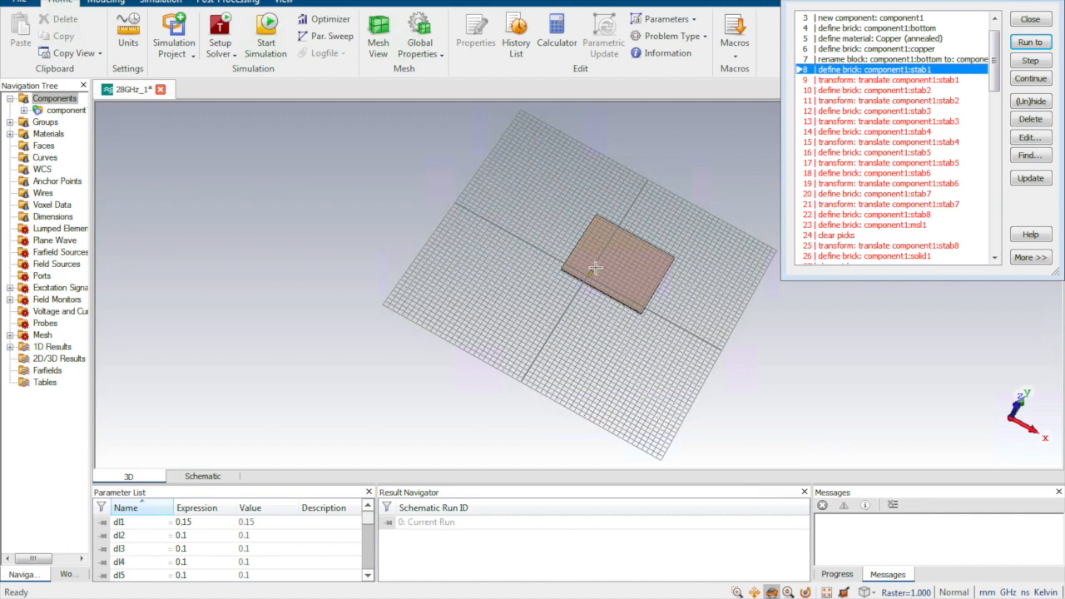
click(1031, 19)
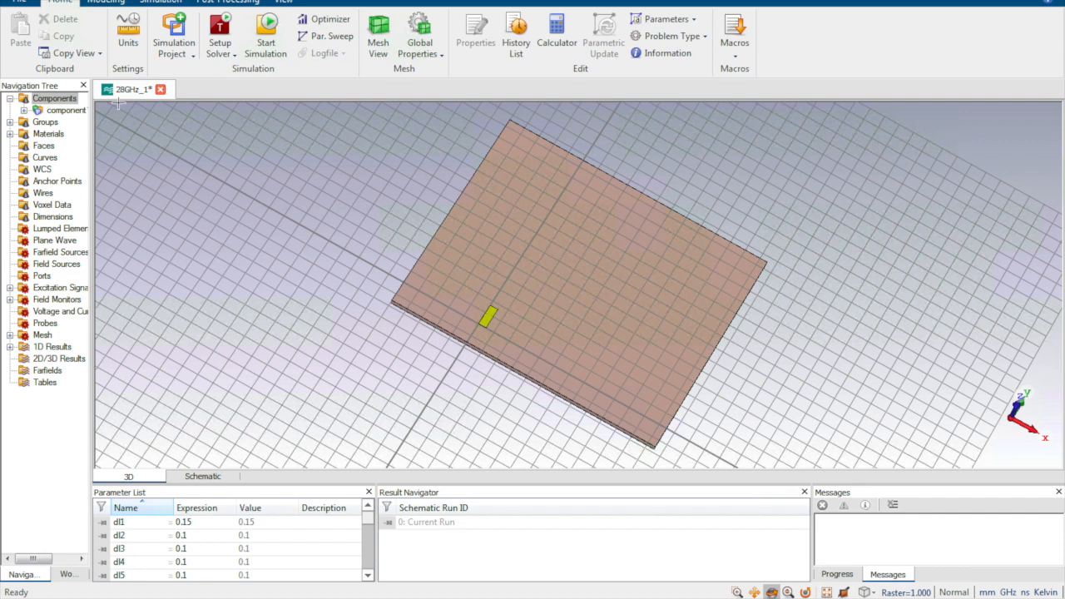
Replay the full history through step 87 and close the History List
click(517, 37)
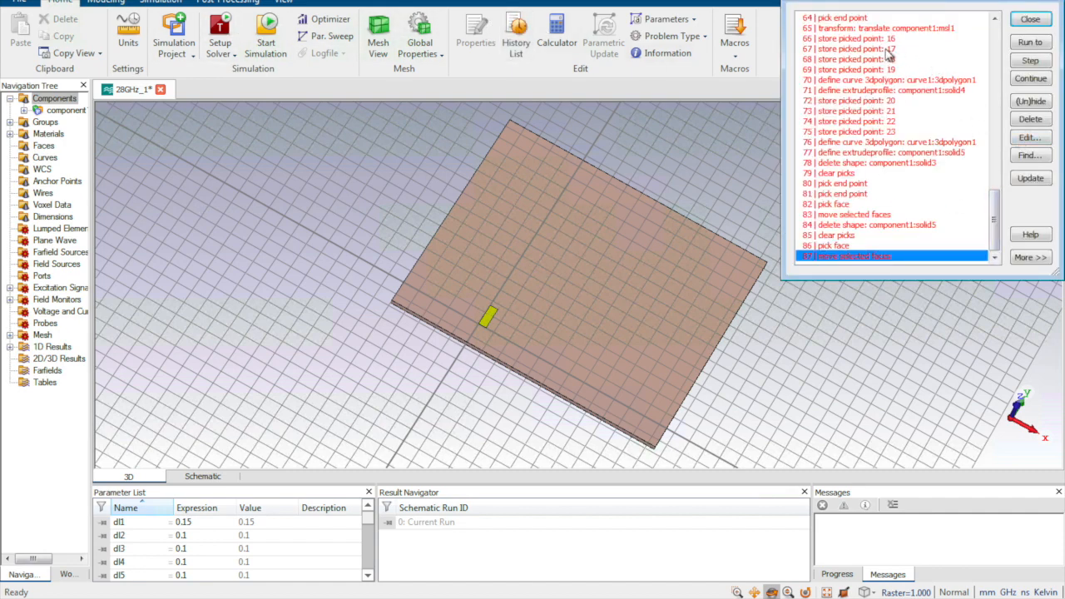
click(992, 203)
drag(992, 203, 983, 92)
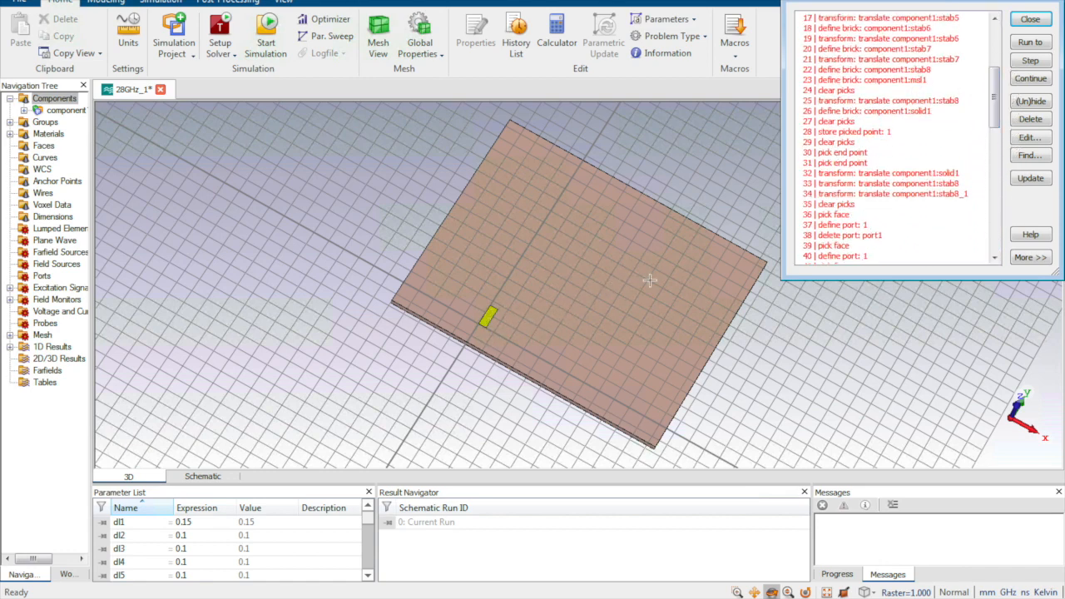
drag(987, 119, 987, 237)
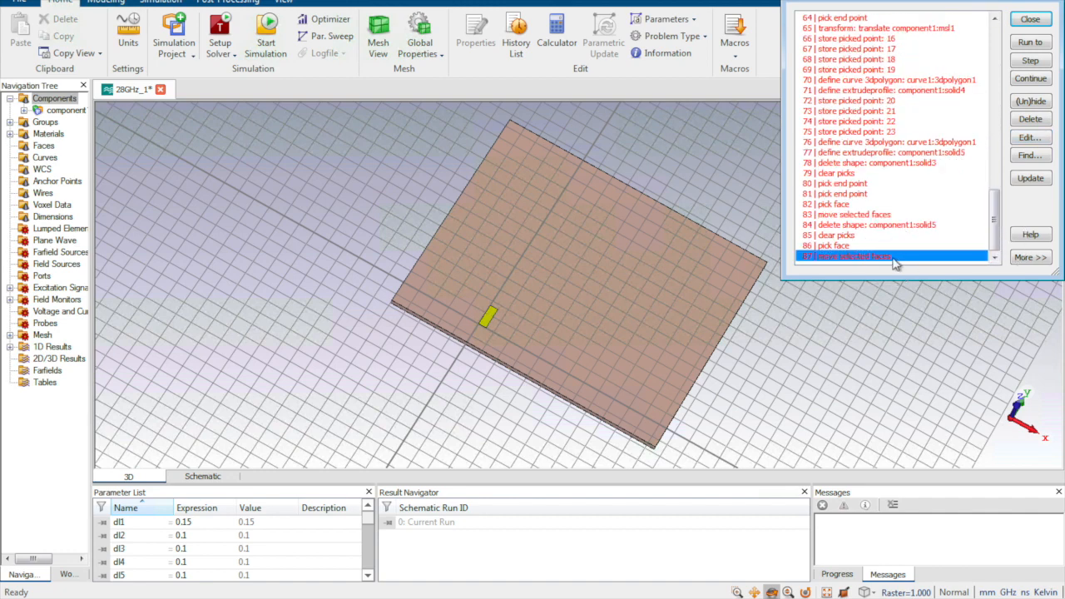
click(1030, 41)
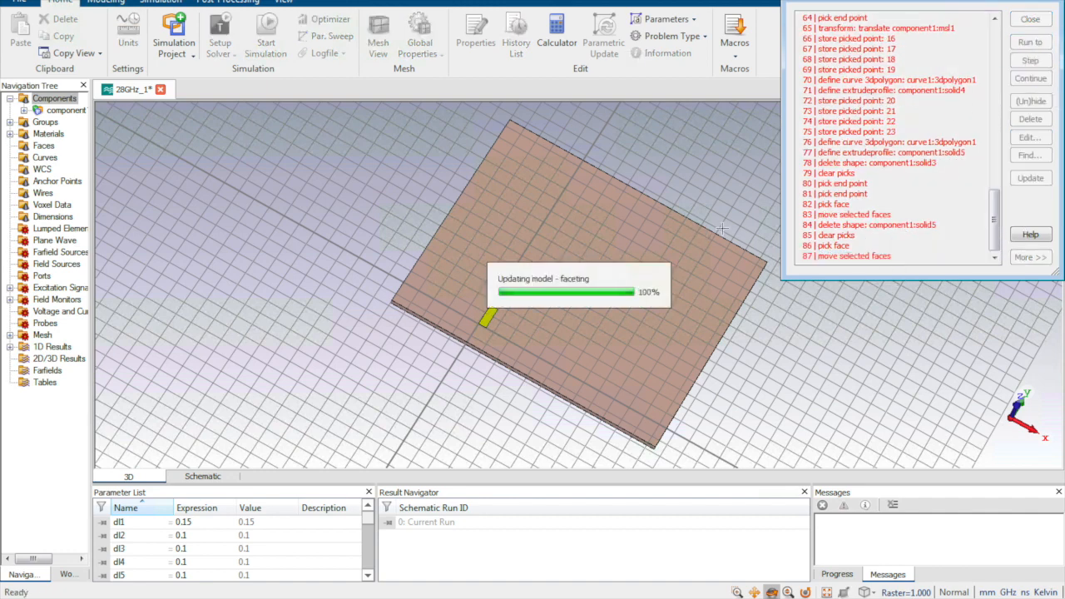
click(1030, 18)
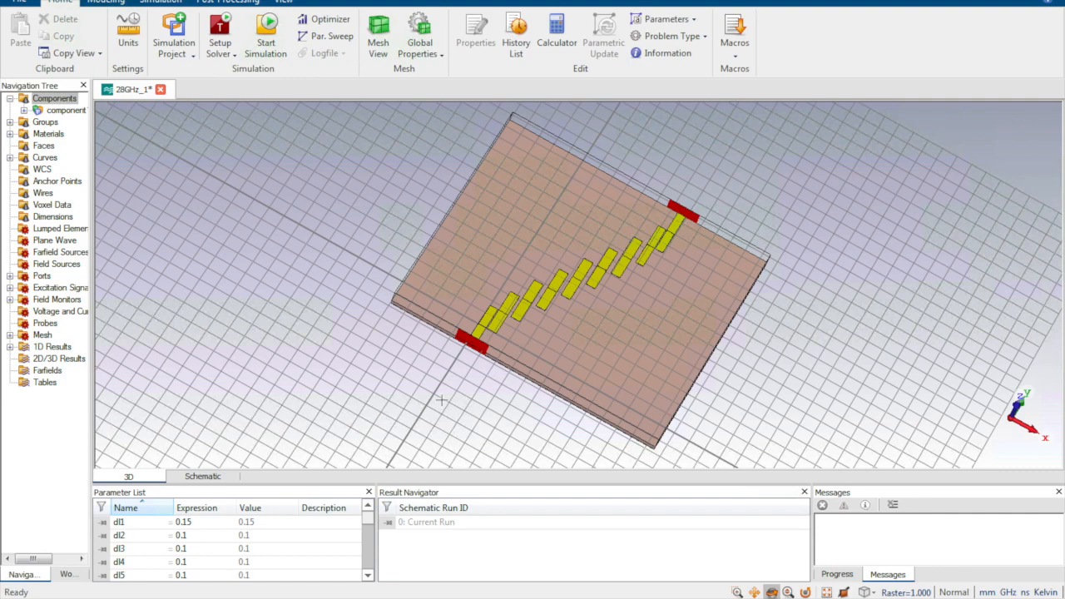
Zoom in on the staggered coupled strips, fit the board to view, and expand 1D Results
scroll(489, 333, down, 3)
scroll(489, 331, up, 6)
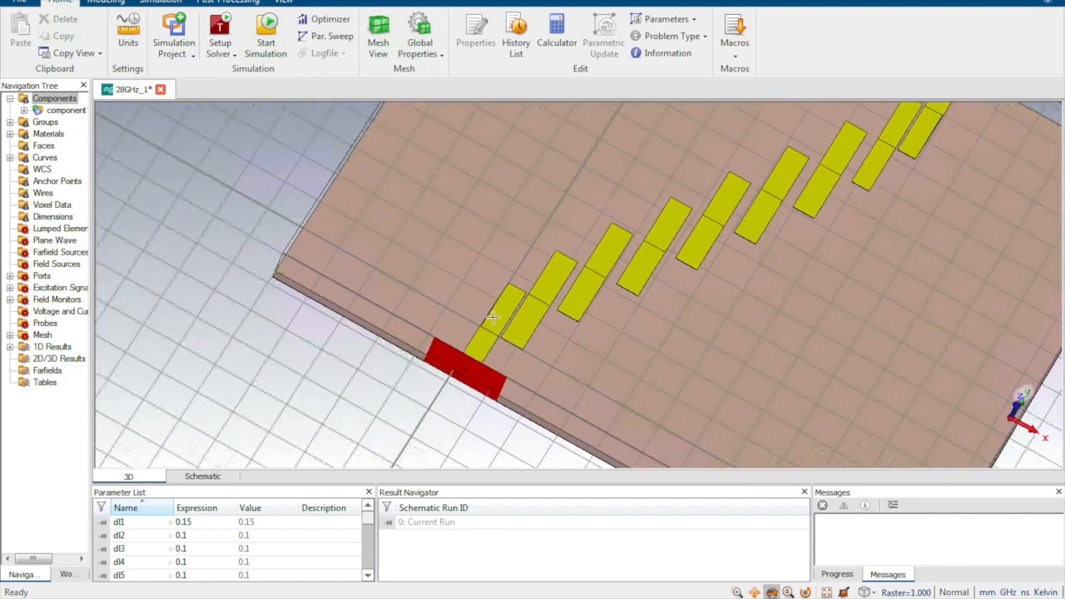
scroll(499, 318, up, 2)
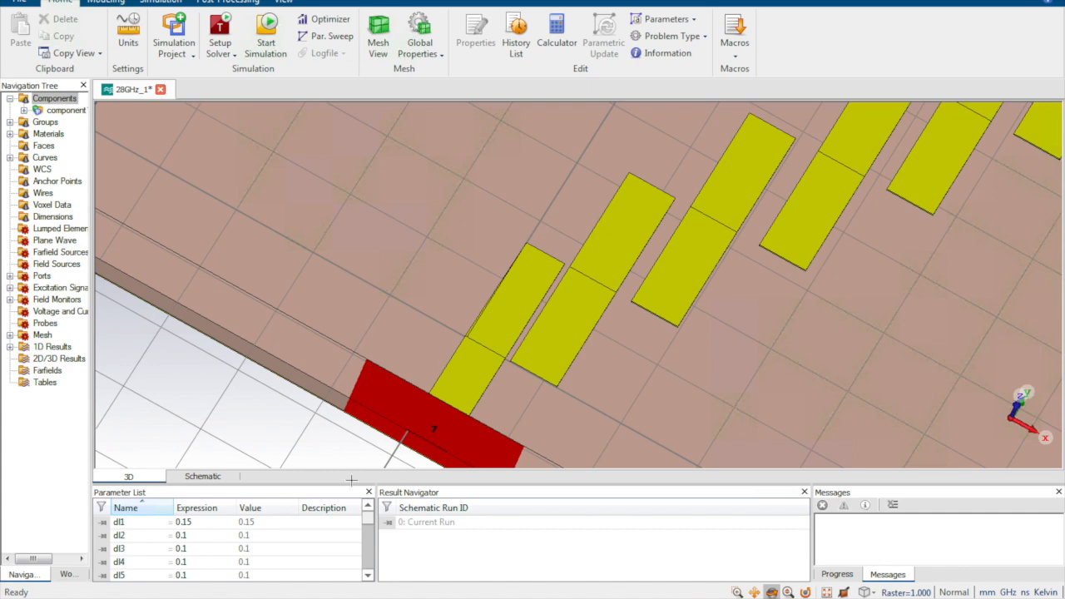
scroll(621, 289, down, 2)
key(space)
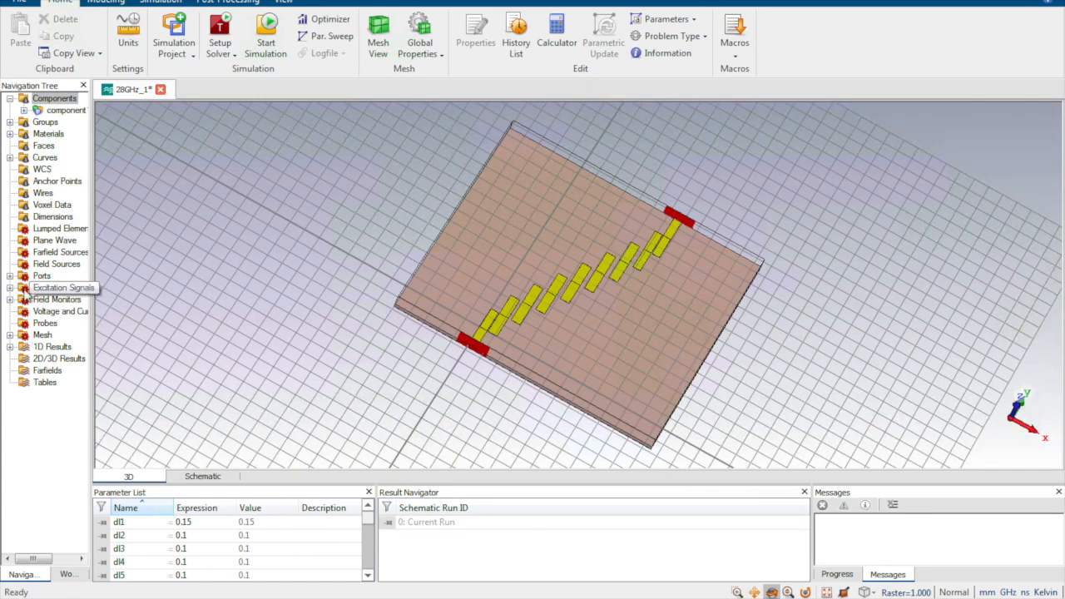
click(9, 346)
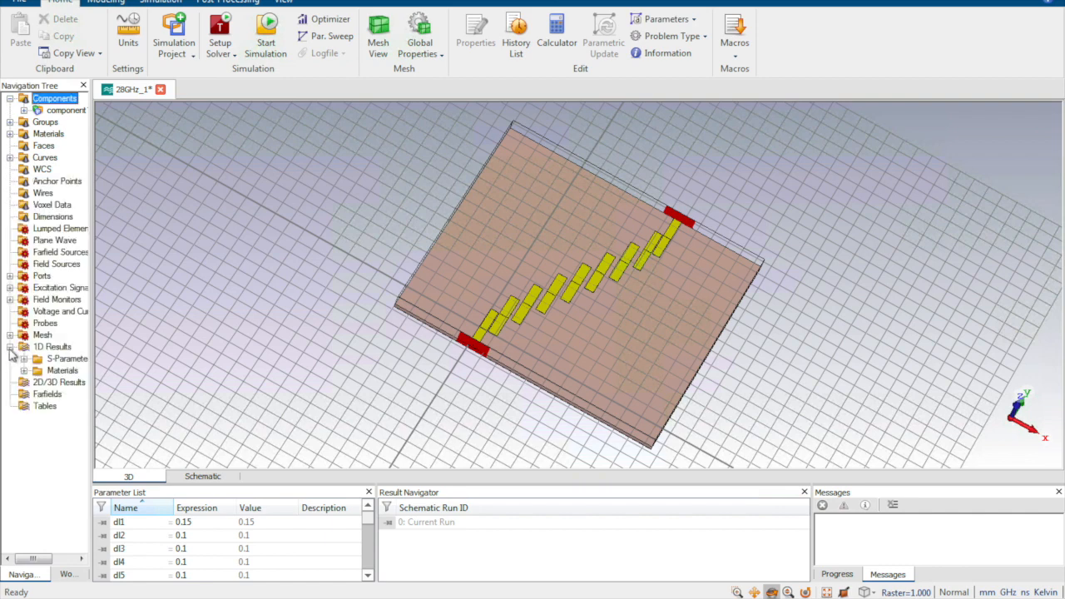
Display the S2,1_0.5x S-parameter plot, then return to the 28GHz_3 project's 3D filter model
click(25, 359)
drag(92, 357, 240, 355)
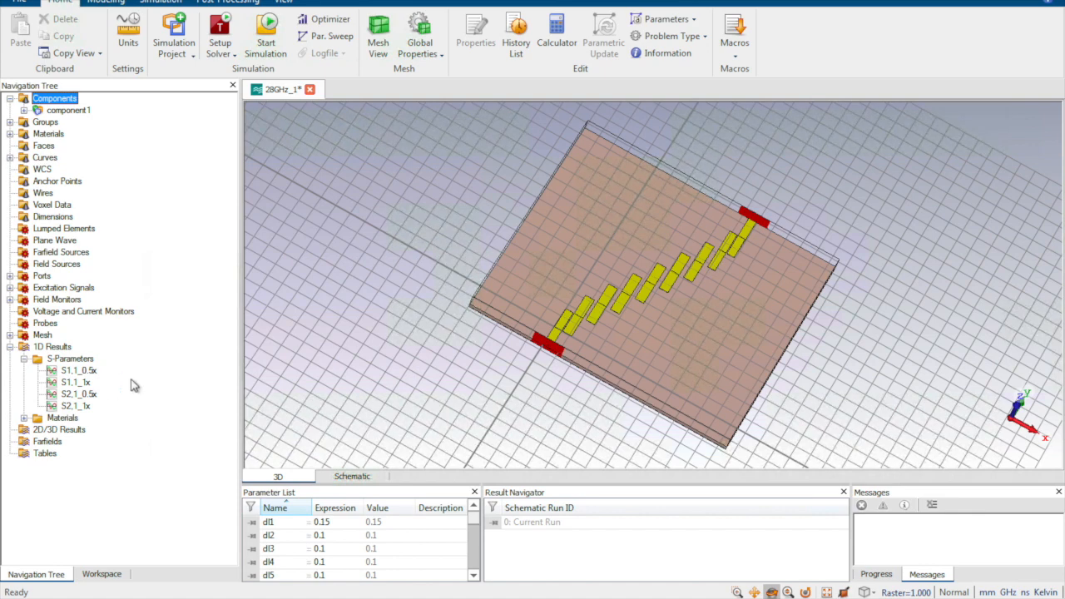
click(87, 395)
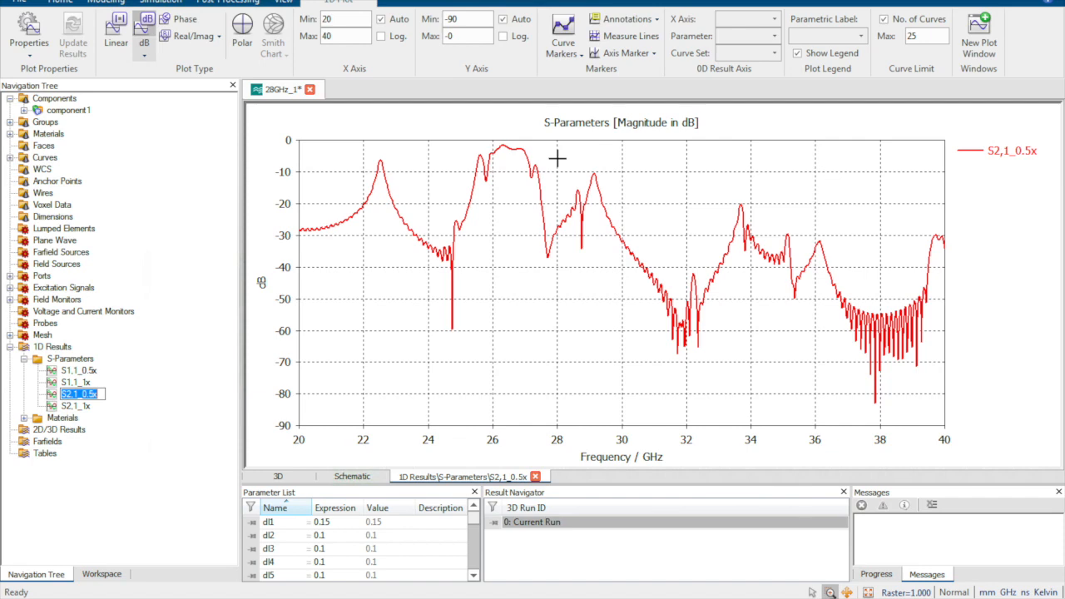
double_click(55, 98)
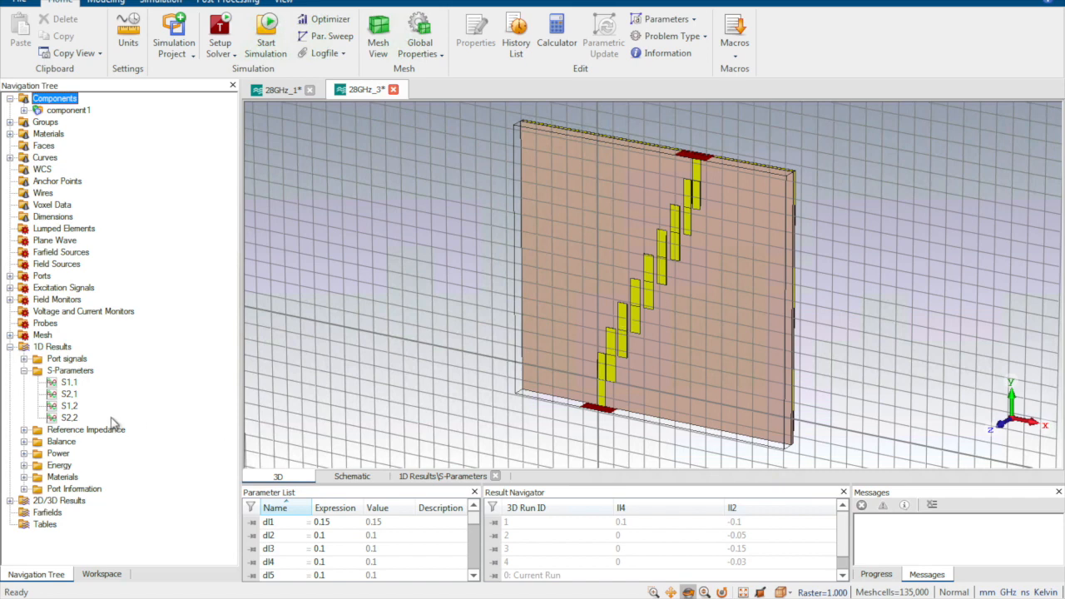
Overlay S2,1 for all four runs, highlight run 4, and zoom to the 26–30 GHz passband
click(70, 394)
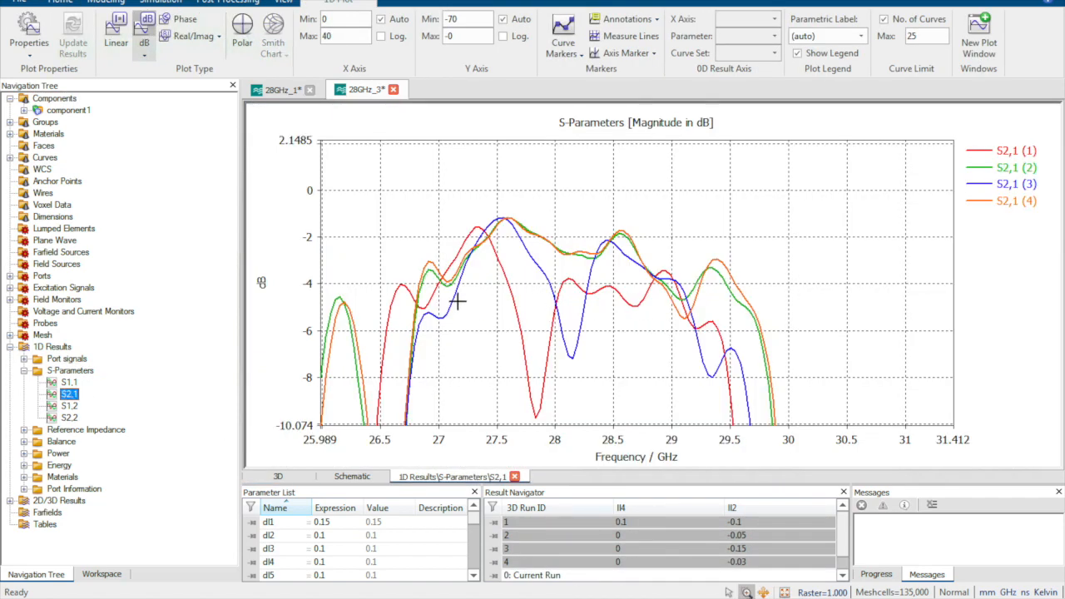
click(1011, 202)
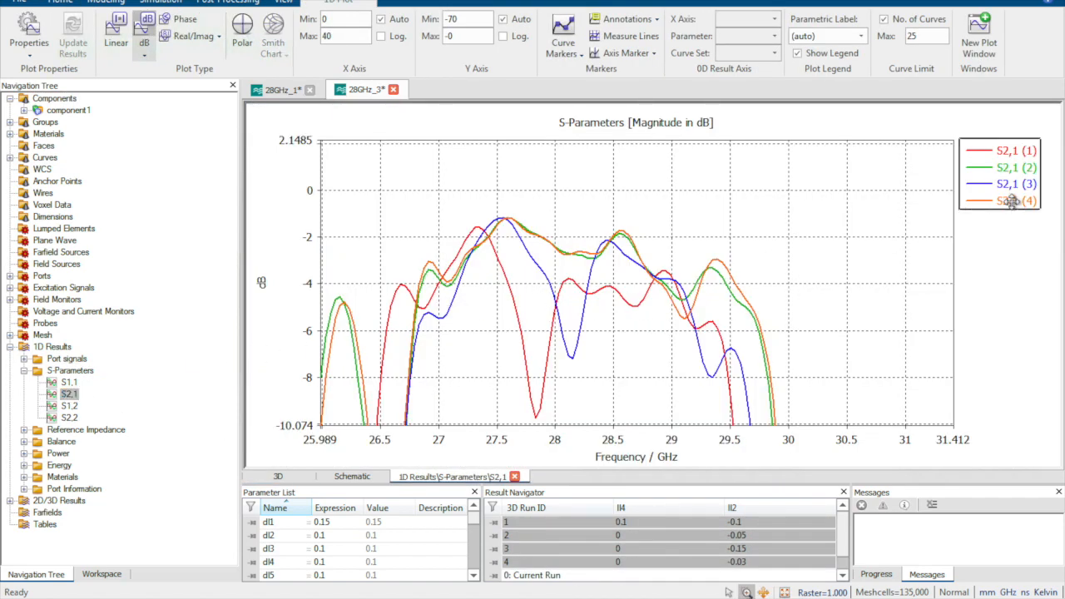
key(space)
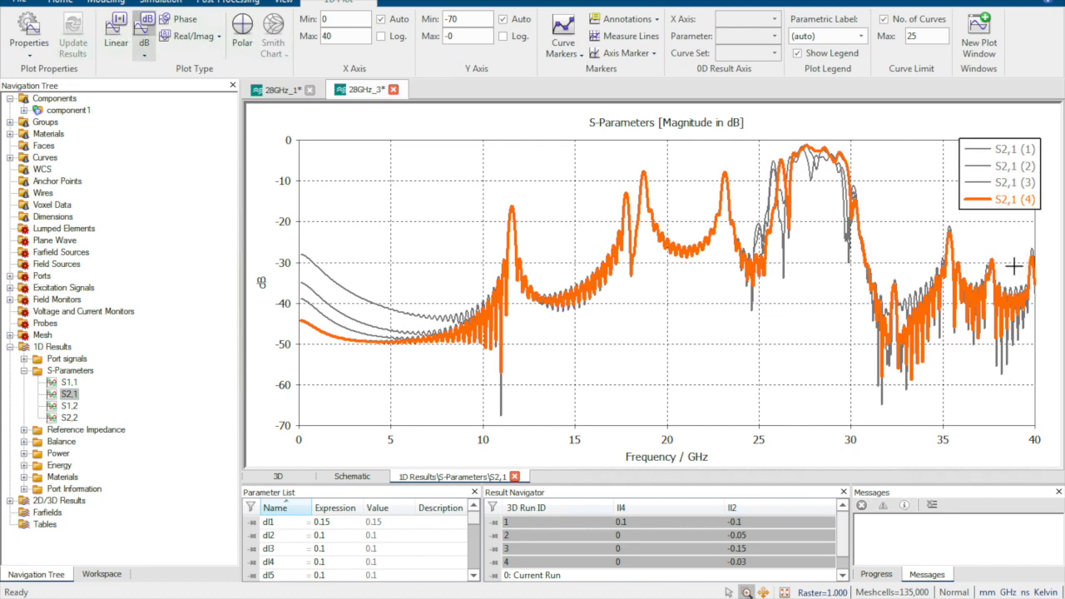
drag(778, 141, 864, 171)
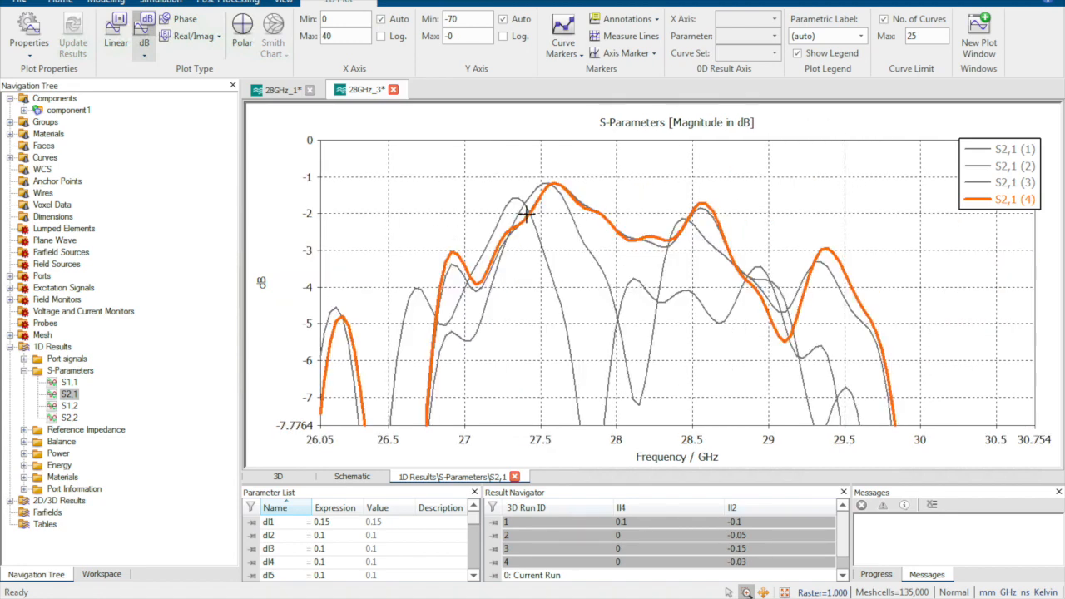